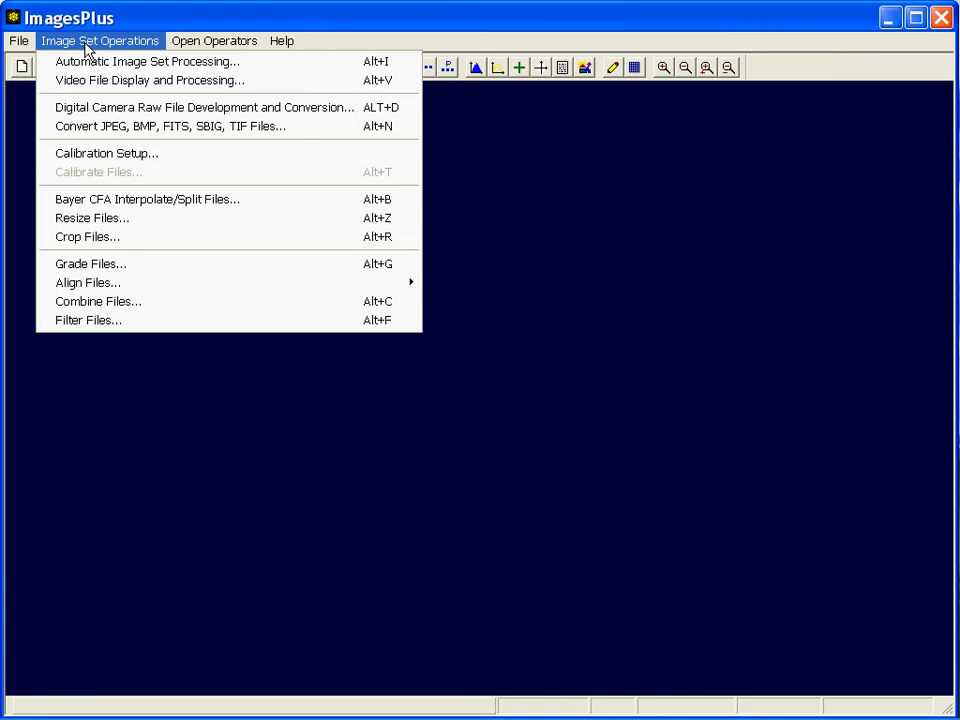
Convert the raw file horsehead150SecISO800_000002.CR2 using At Capture White Balance, Mono Bayer Color Data as Lossless 16-bit FIT
left_click(84, 113)
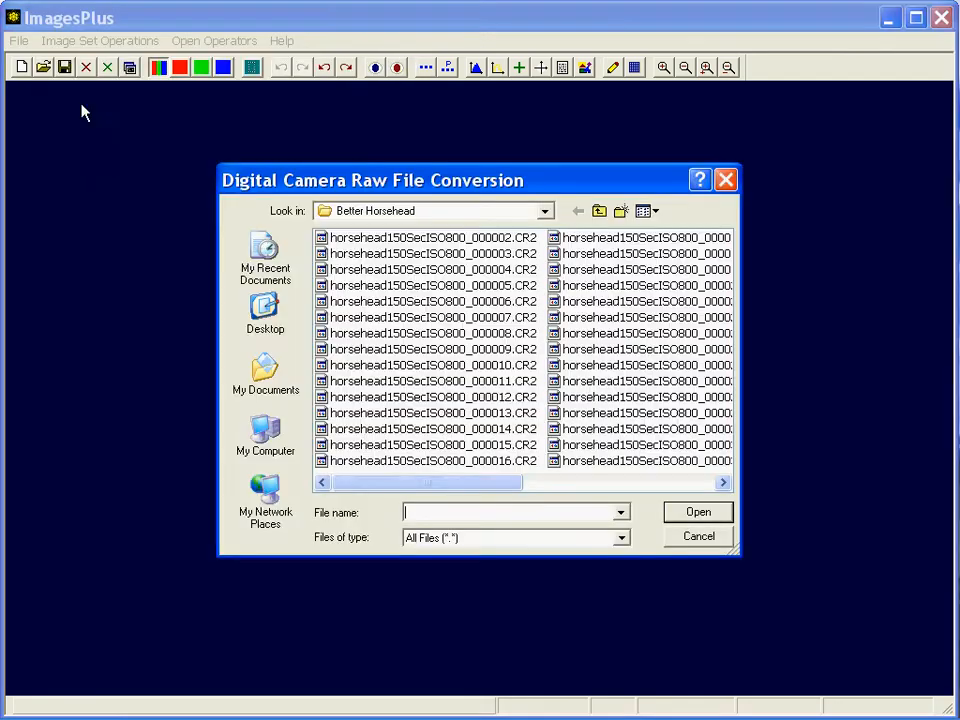
double_click(399, 238)
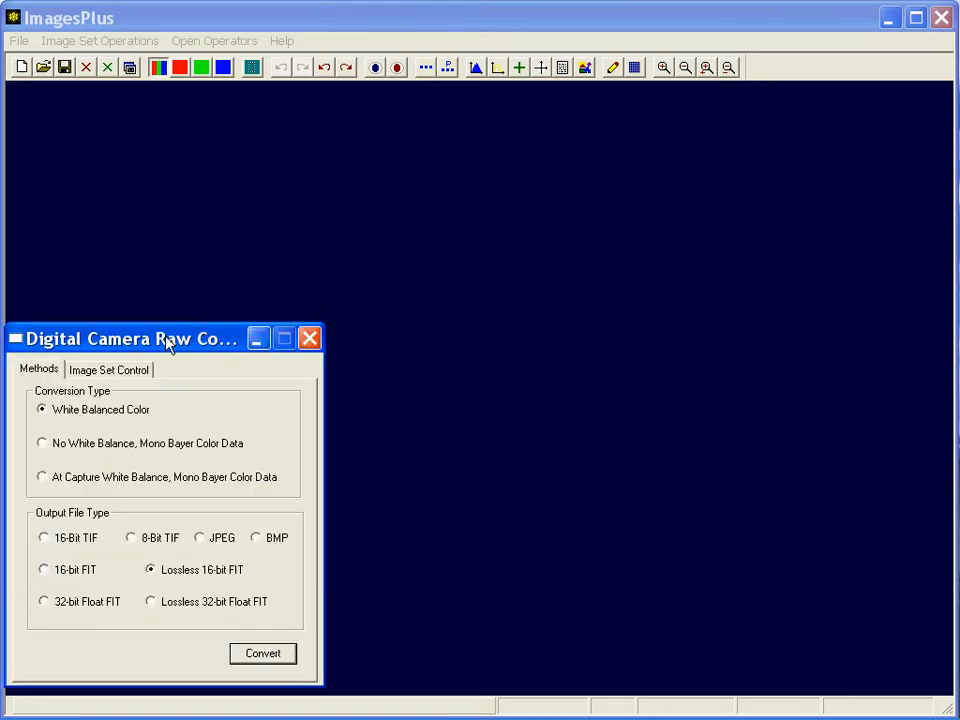
left_click_drag(171, 343, 183, 342)
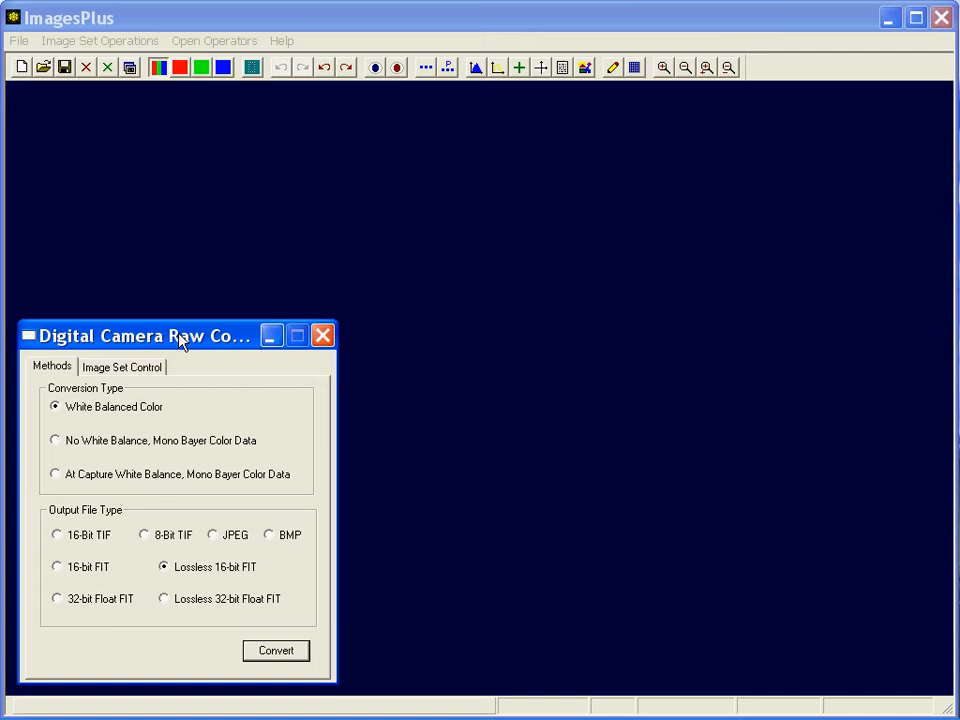
left_click(88, 479)
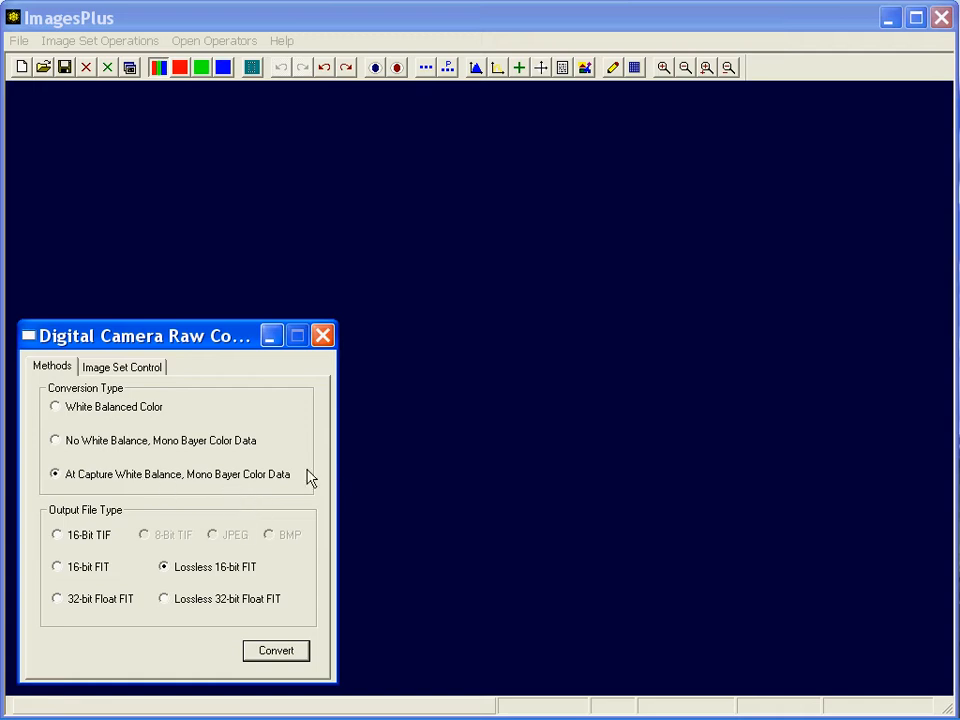
left_click(291, 657)
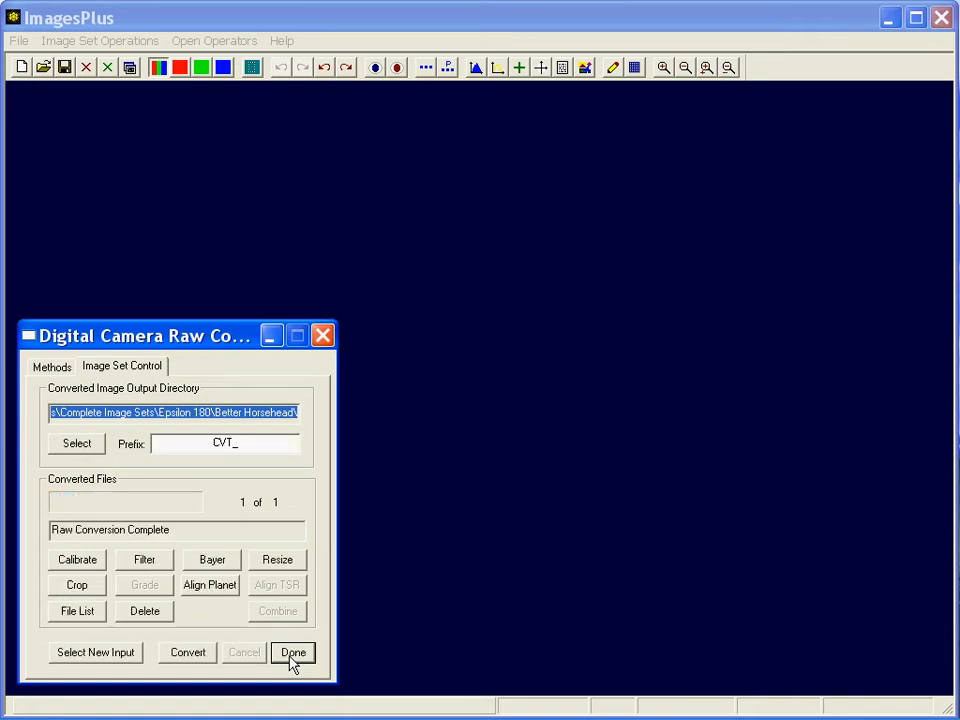
Open the converted CVT_horsehead150SecISO800_000002.fit image from the output file list and close the conversion dialogs
left_click(100, 614)
double_click(317, 384)
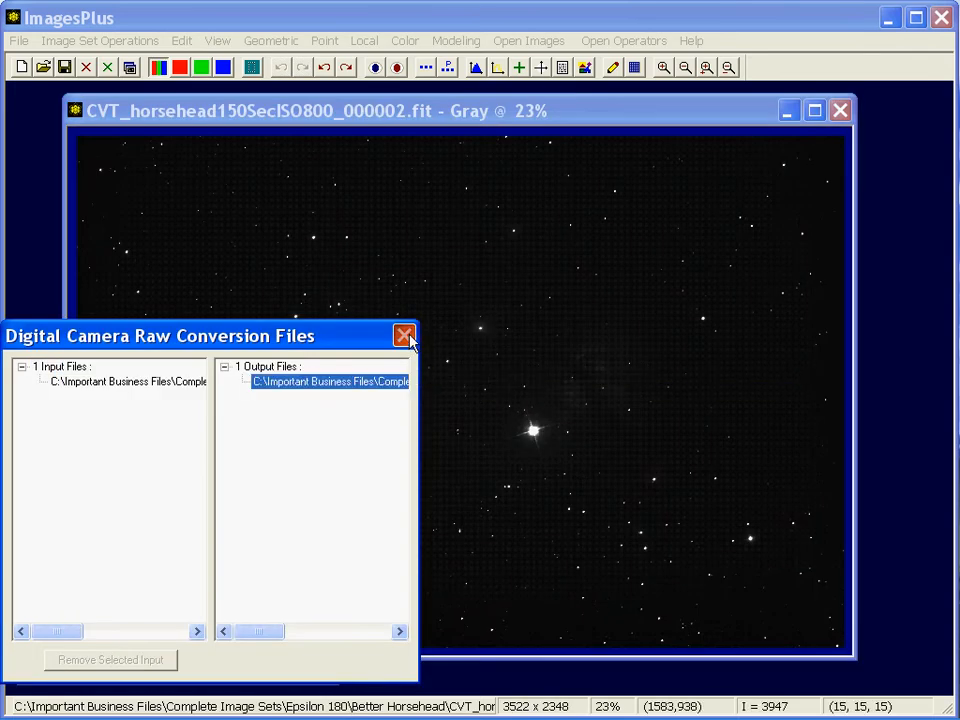
left_click(404, 336)
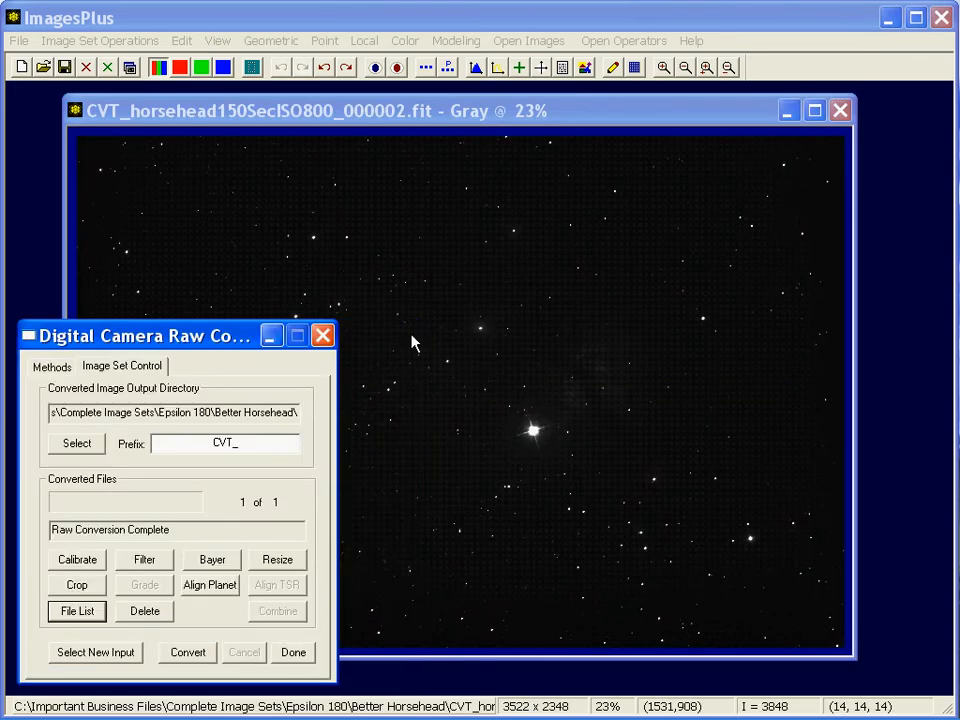
left_click(323, 337)
left_click_drag(325, 111, 289, 105)
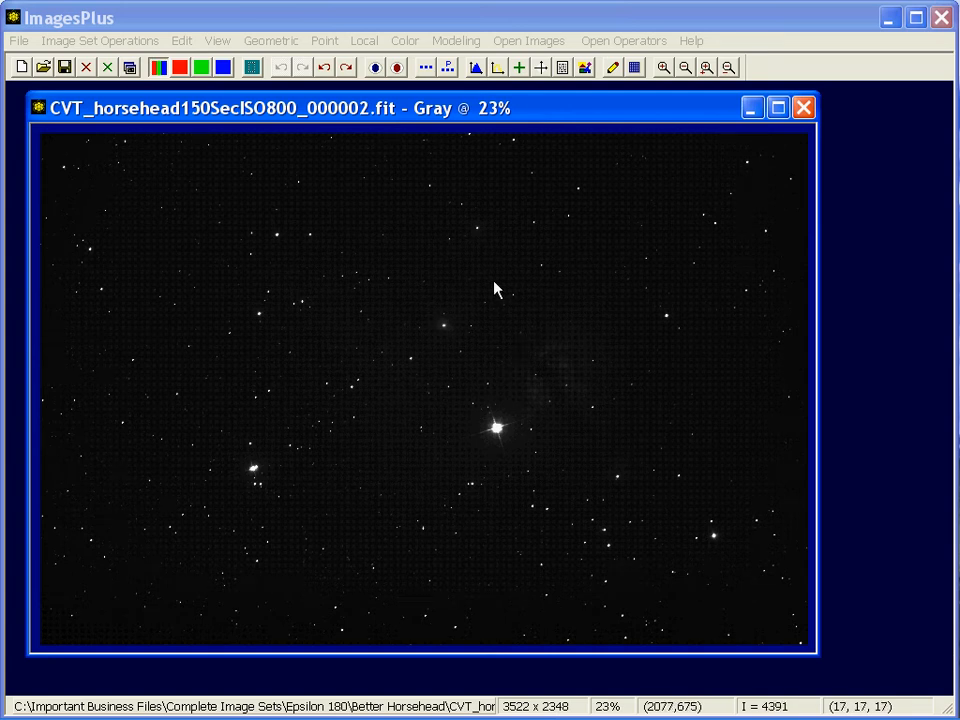
left_click_drag(418, 100, 402, 92)
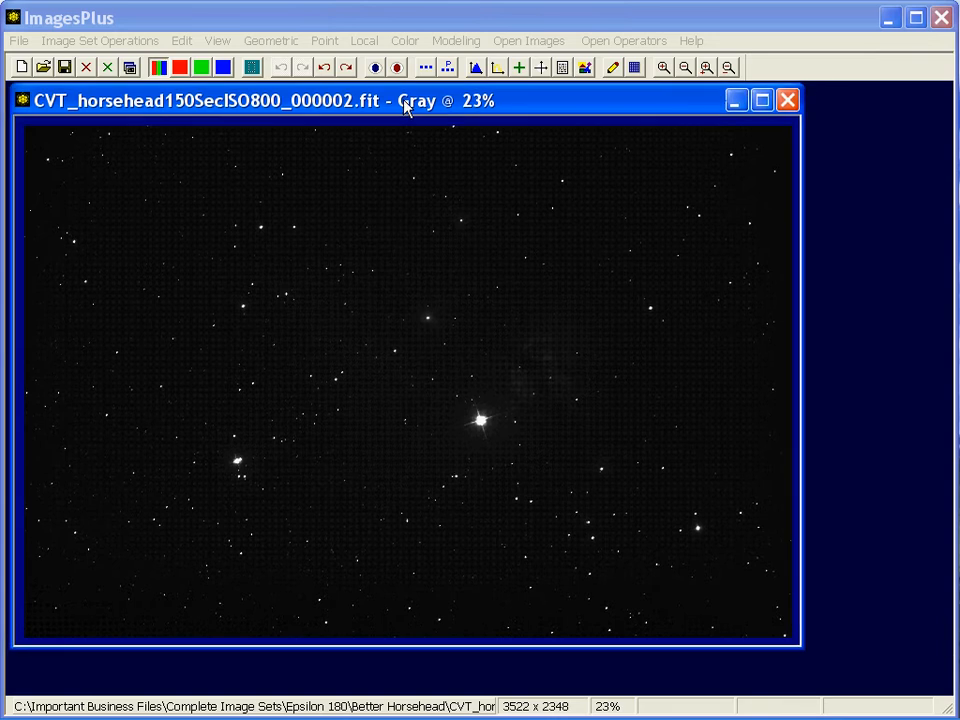
Split the image's Bayer CFA into red, green and blue, linked to a new monochrome image named CombineCFATarget
left_click(405, 43)
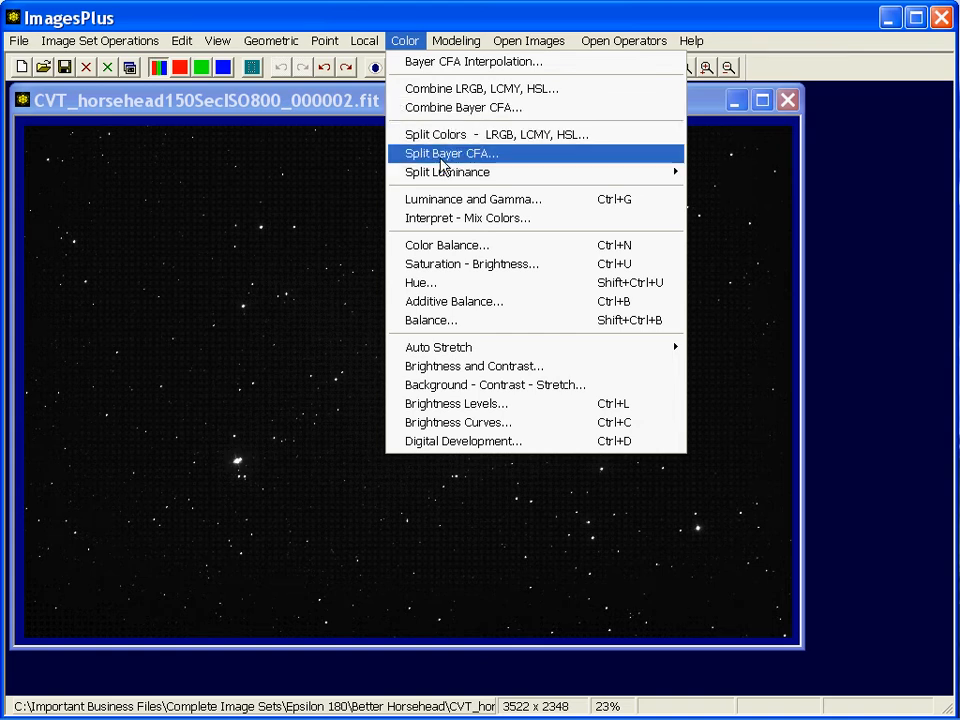
left_click(440, 160)
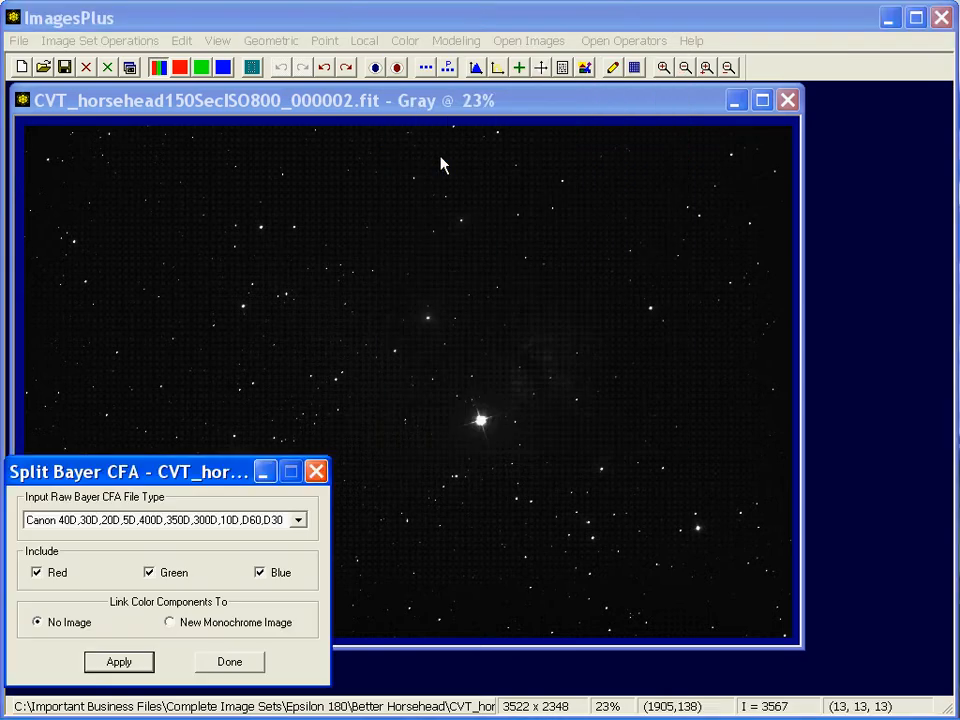
left_click_drag(335, 112, 329, 61)
left_click(290, 672)
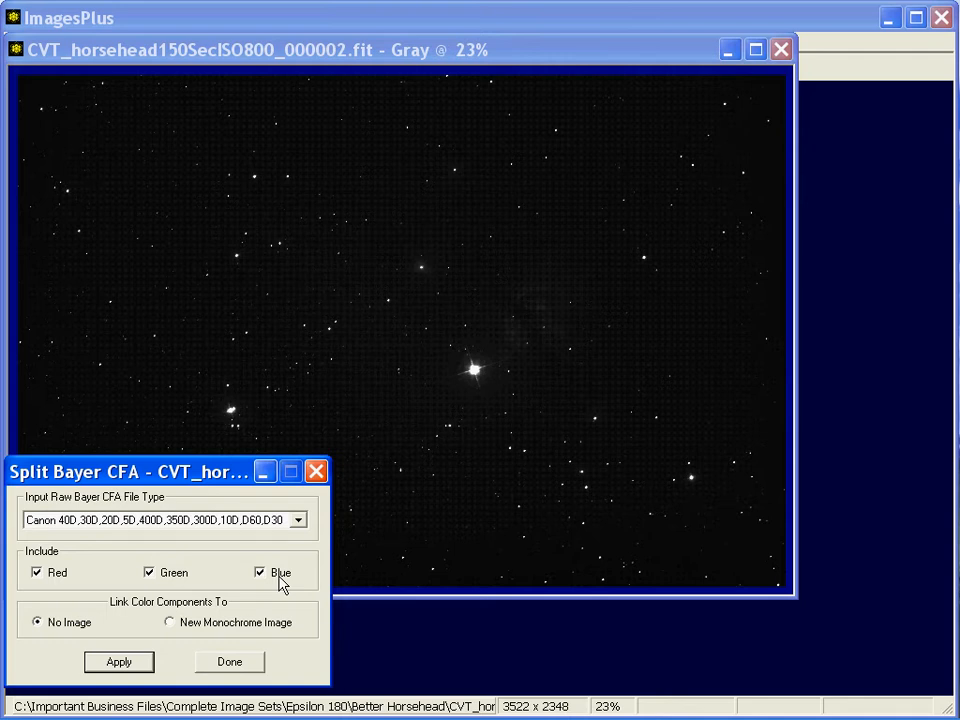
left_click(193, 630)
left_click(134, 660)
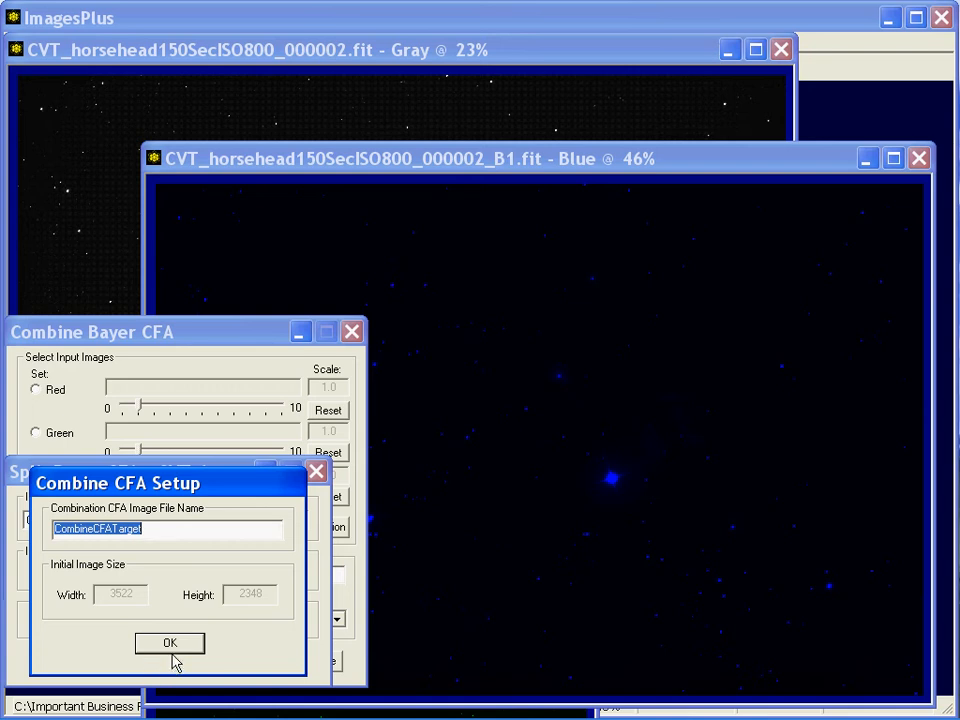
left_click(172, 646)
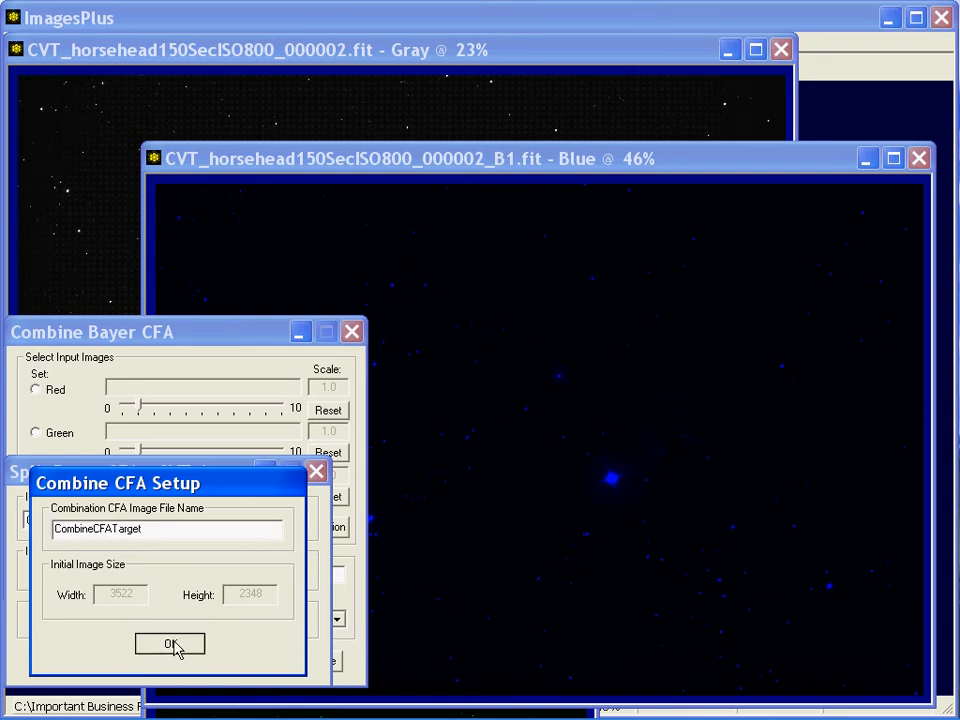
left_click(172, 645)
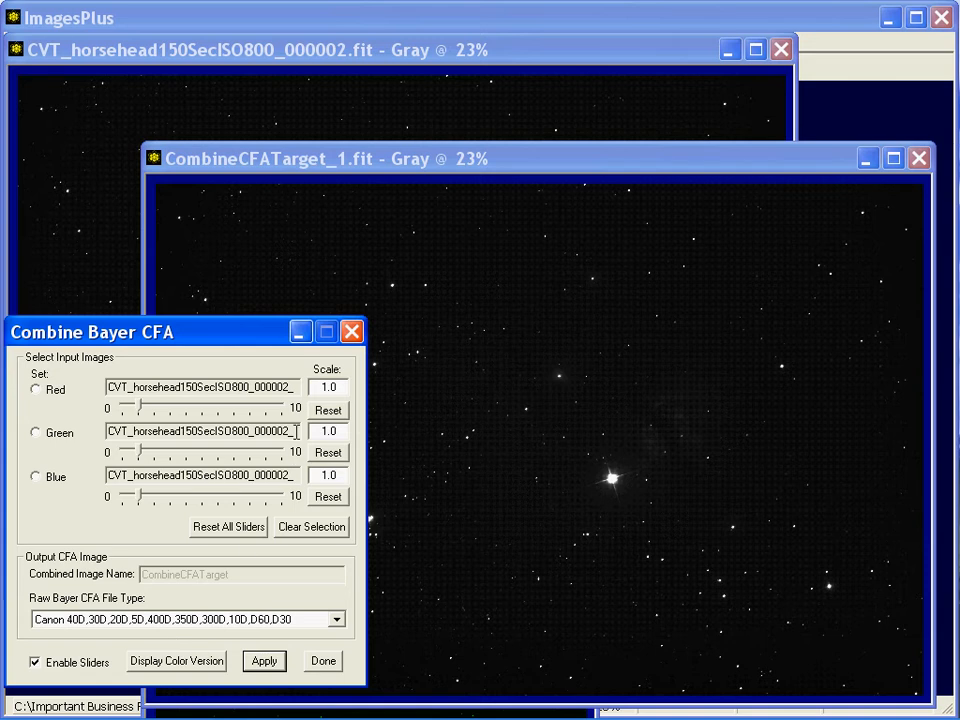
Close the original CVT_horsehead150SecISO800_000002.fit image window, keeping the combined target and Combine Bayer CFA dialog
left_click(437, 52)
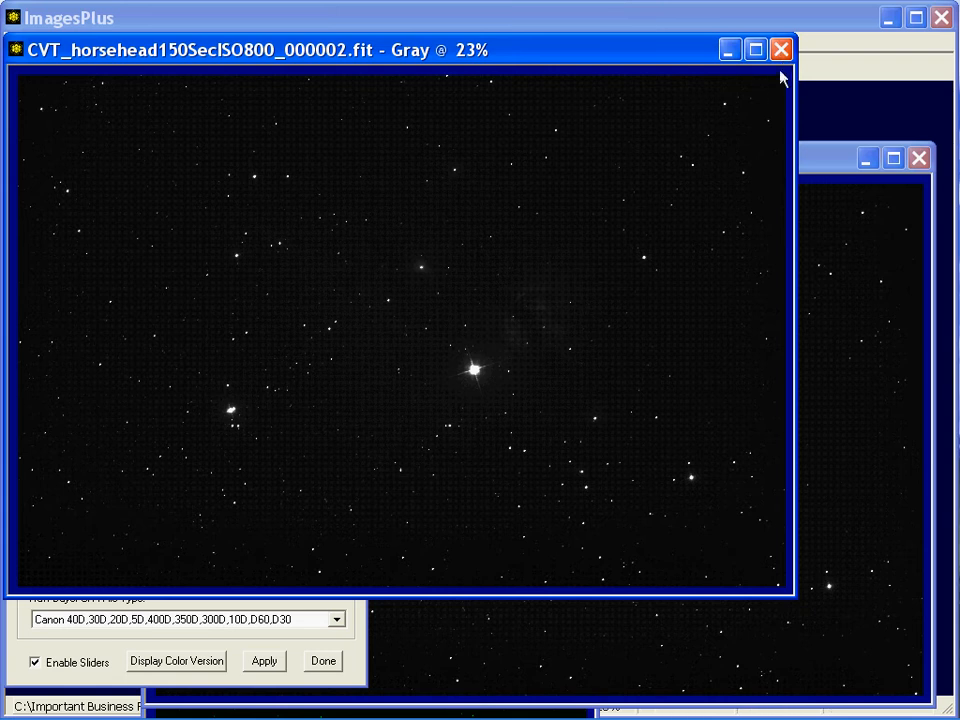
left_click(780, 50)
left_click_drag(718, 165, 580, 124)
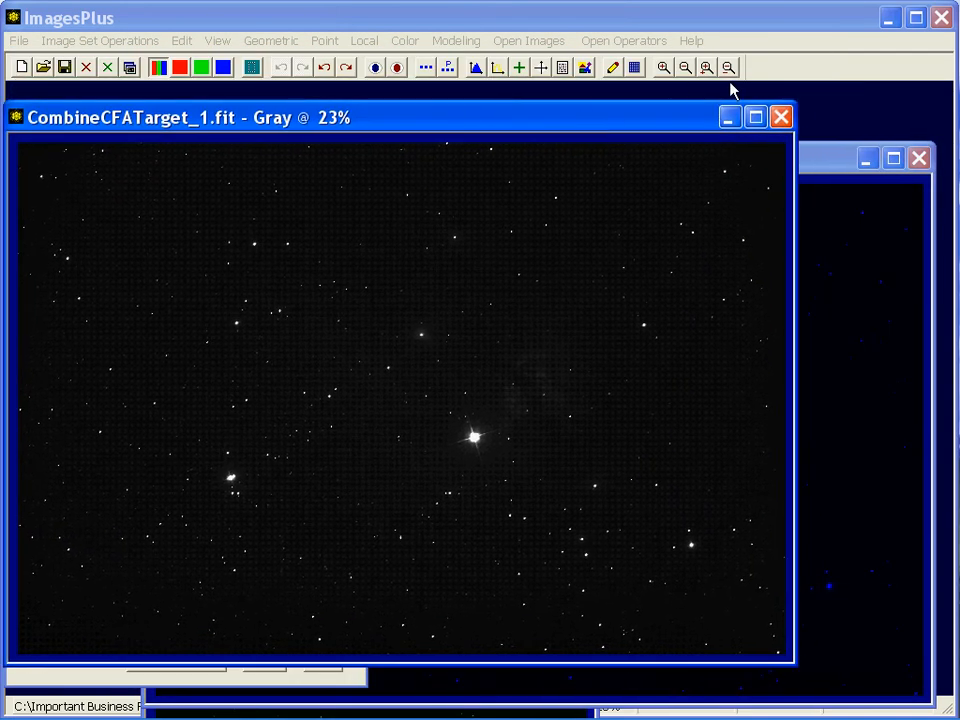
left_click(60, 680)
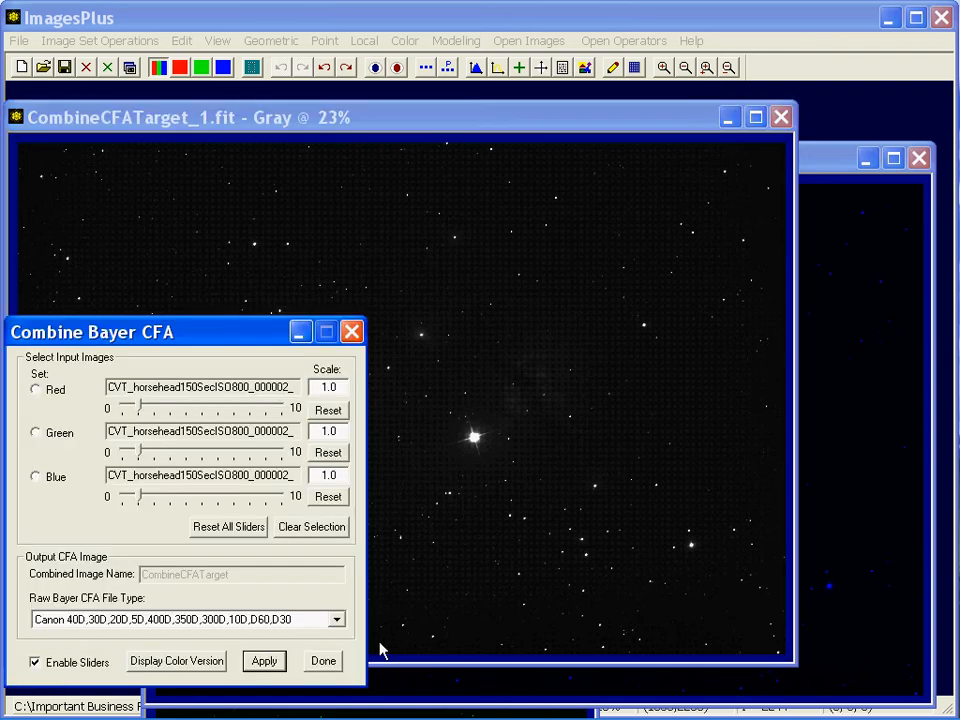
Reopen the Split Bayer CFA operator for the combined target, zoom that image out, and close the split dialog
left_click(622, 41)
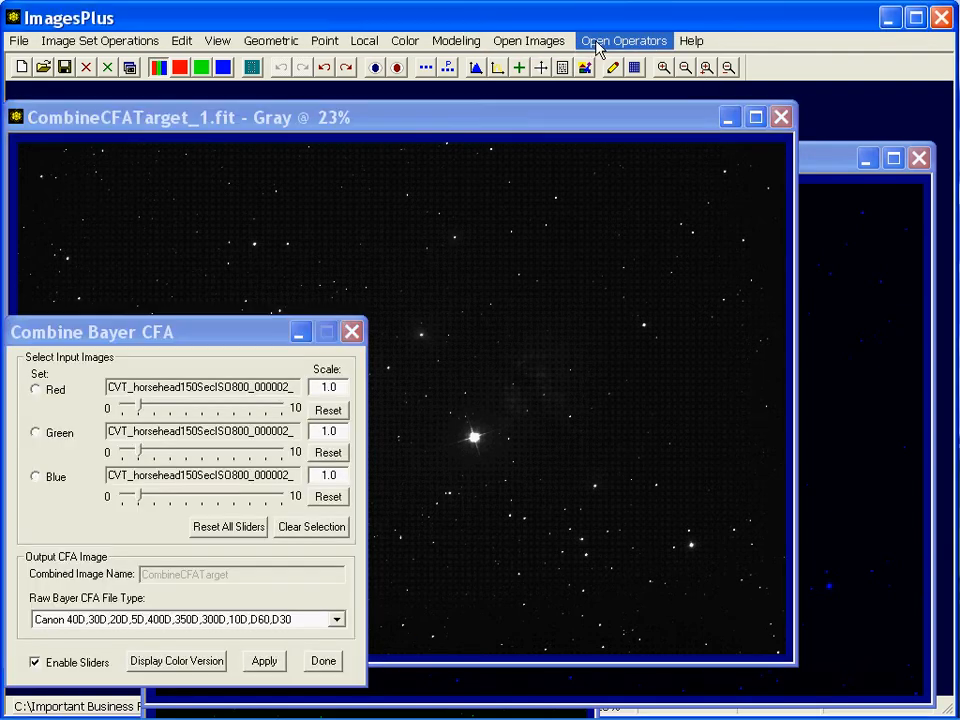
left_click(622, 128)
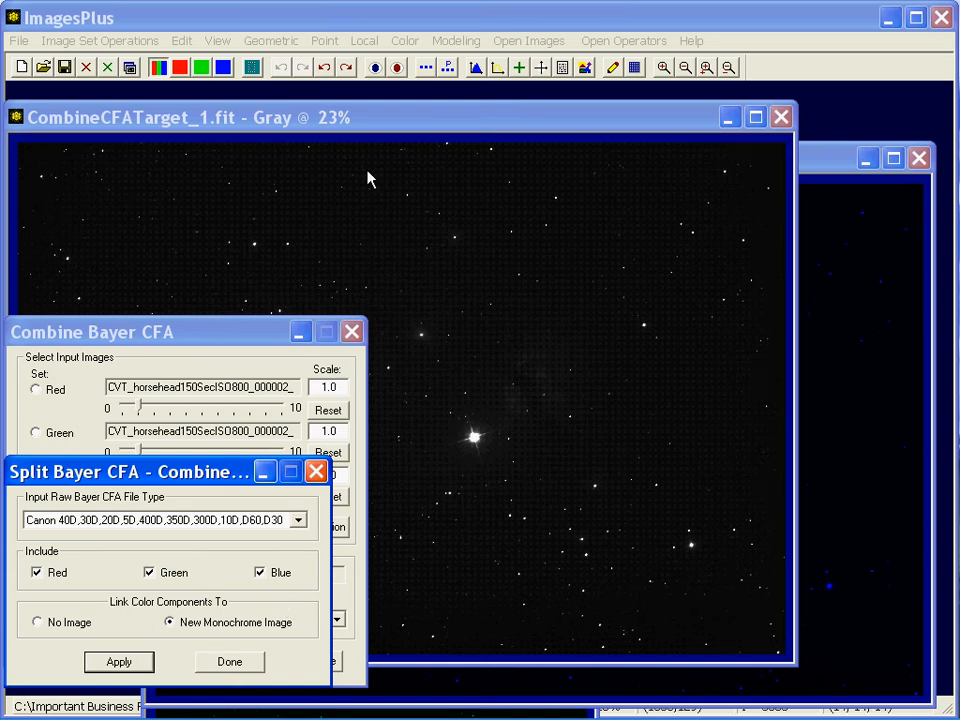
left_click(369, 132)
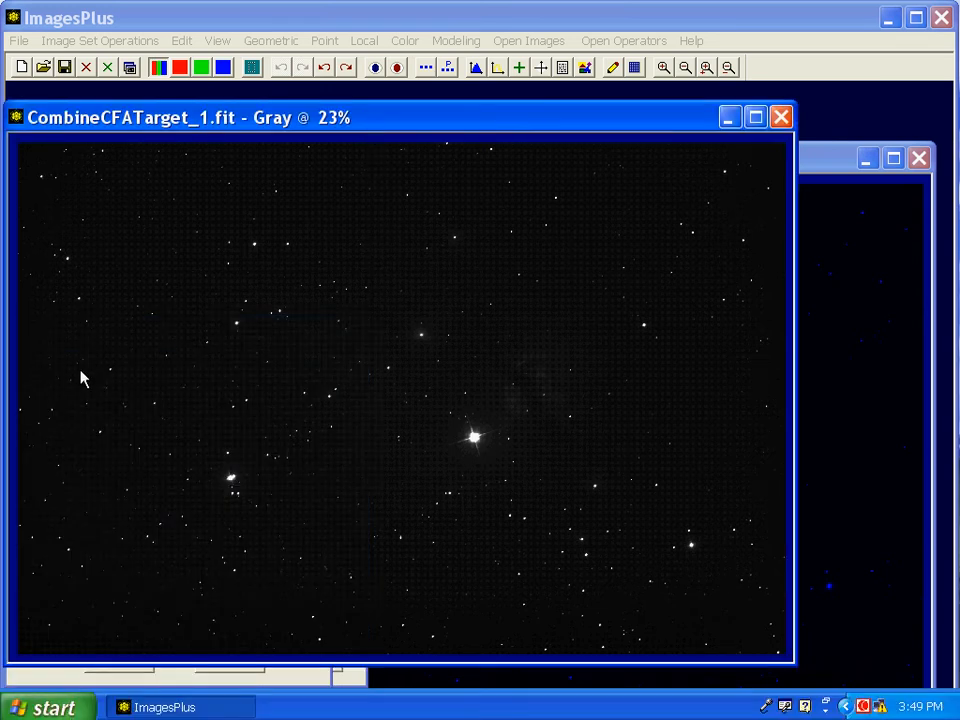
mouse_move(197, 127)
left_mouse_down()
mouse_move(197, 79)
mouse_move(197, 104)
left_mouse_up()
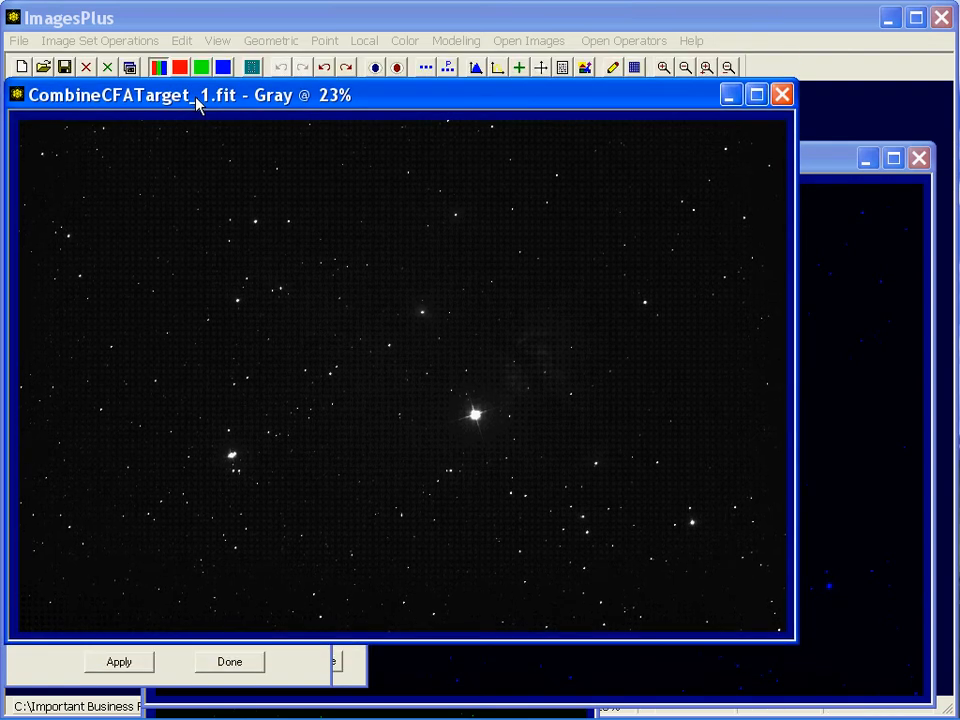
left_click(729, 67)
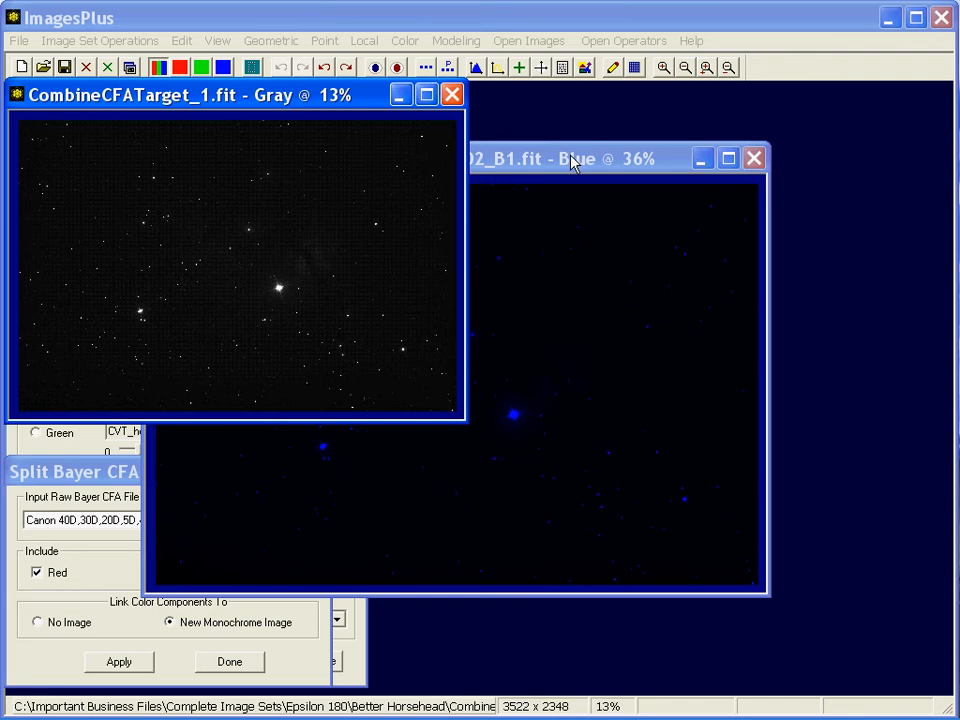
left_click(240, 662)
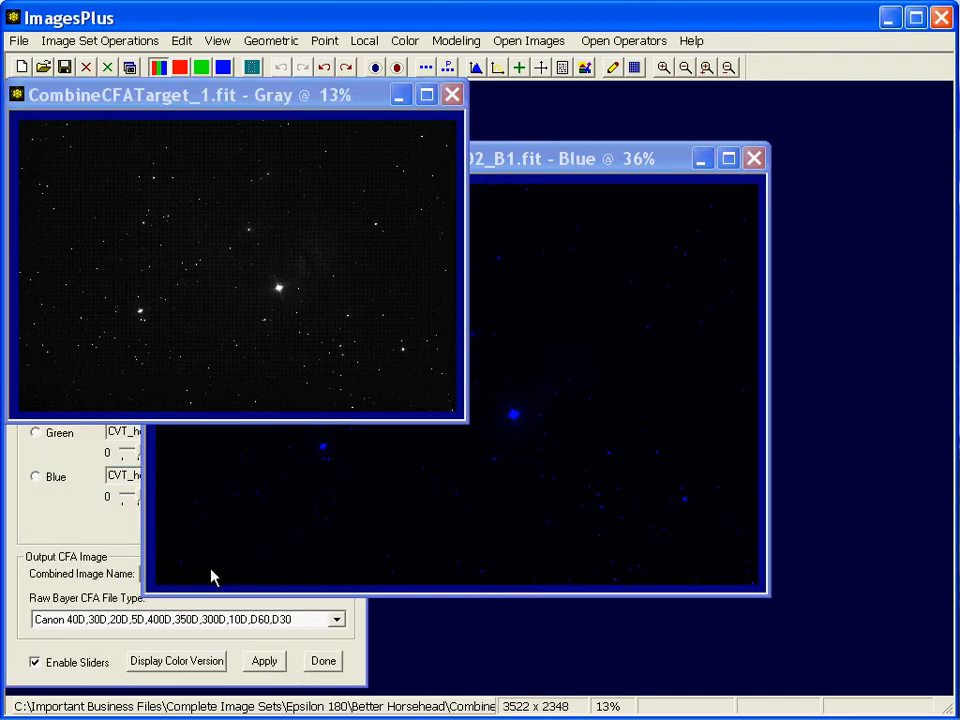
left_click(57, 535)
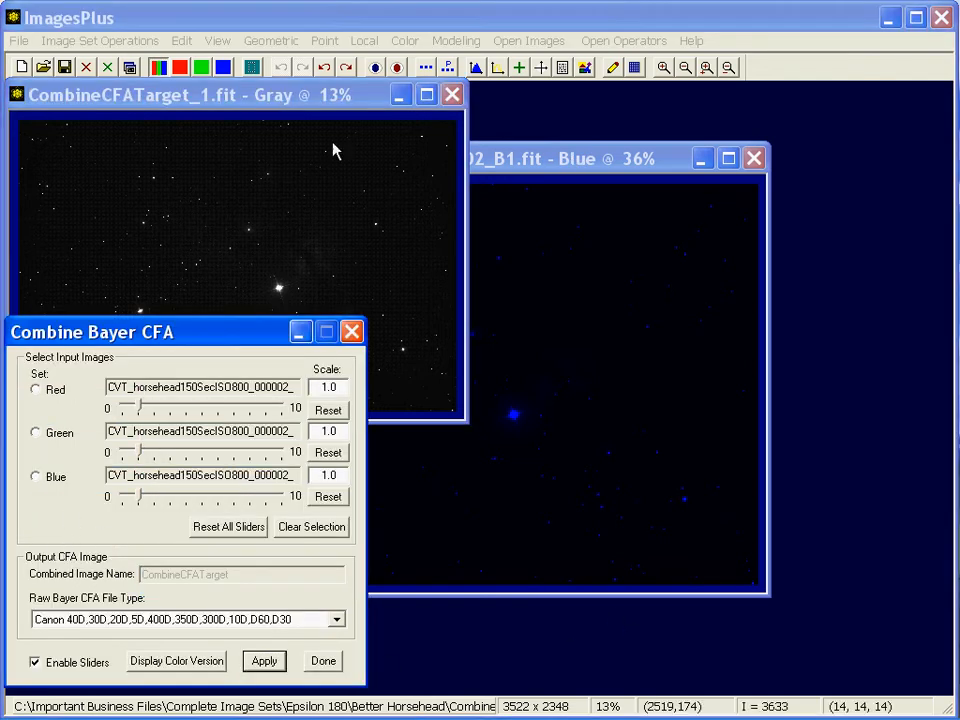
Zoom out the blue and red component image windows and spread them across the workspace
left_click_drag(575, 172, 715, 262)
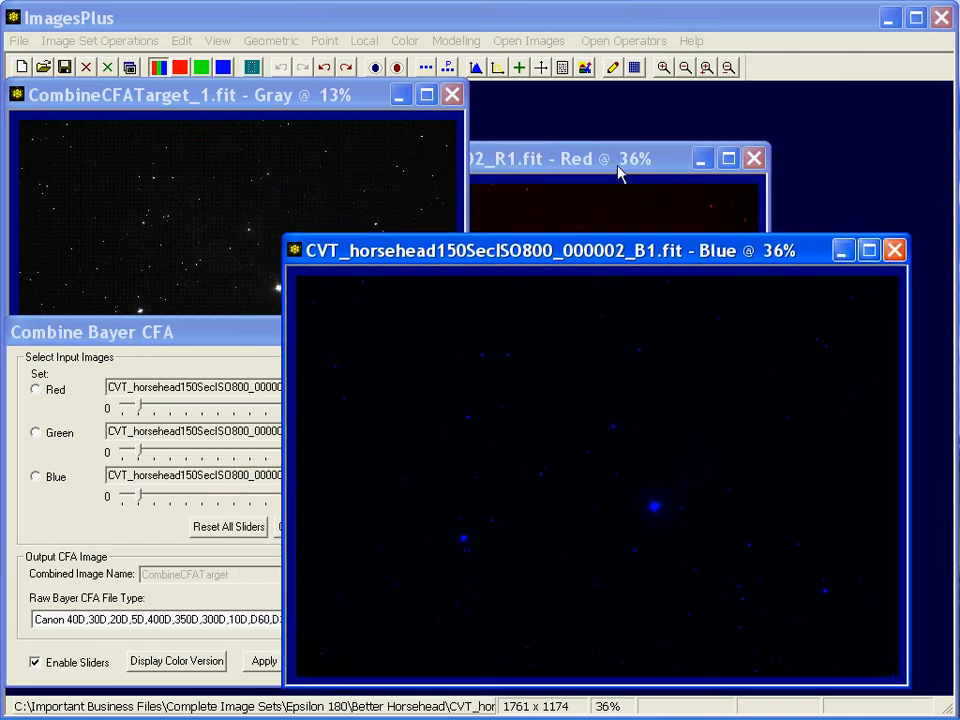
left_click(685, 70)
left_click(635, 158)
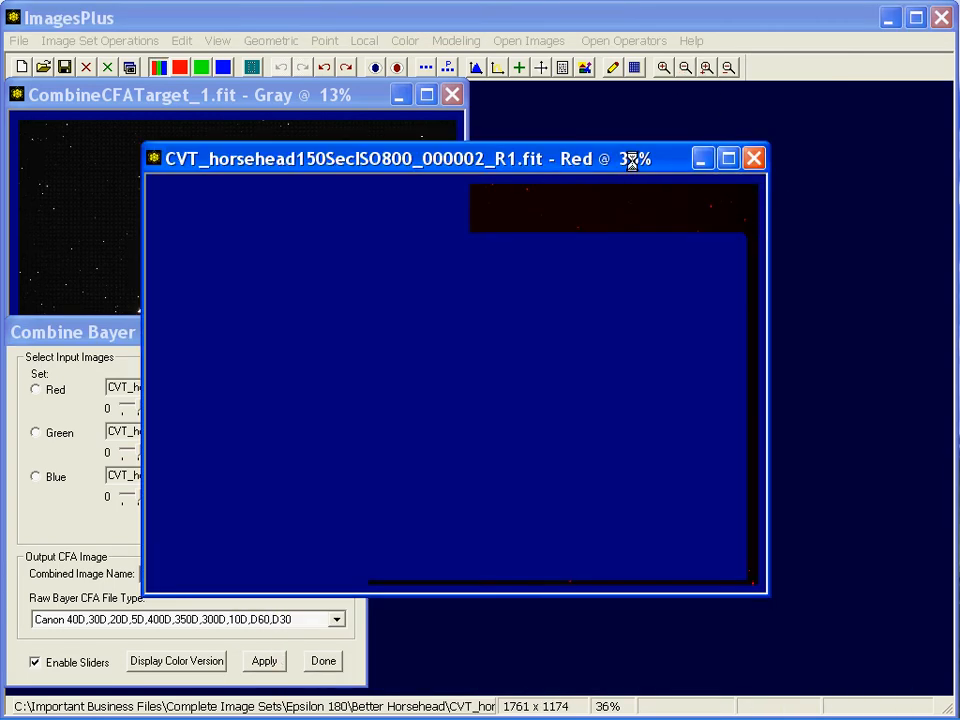
left_click(684, 70)
left_click_drag(467, 165, 772, 432)
left_click_drag(562, 248, 773, 480)
left_click(410, 438)
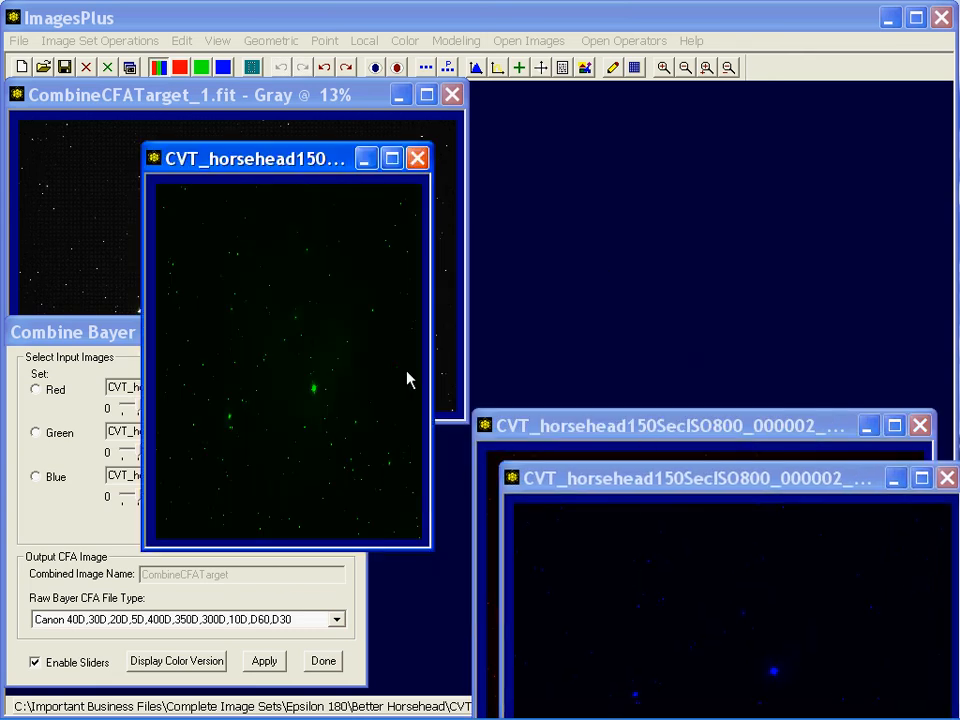
Zoom out the green component window and arrange the green, red and blue component windows side by side
left_click_drag(287, 180, 611, 109)
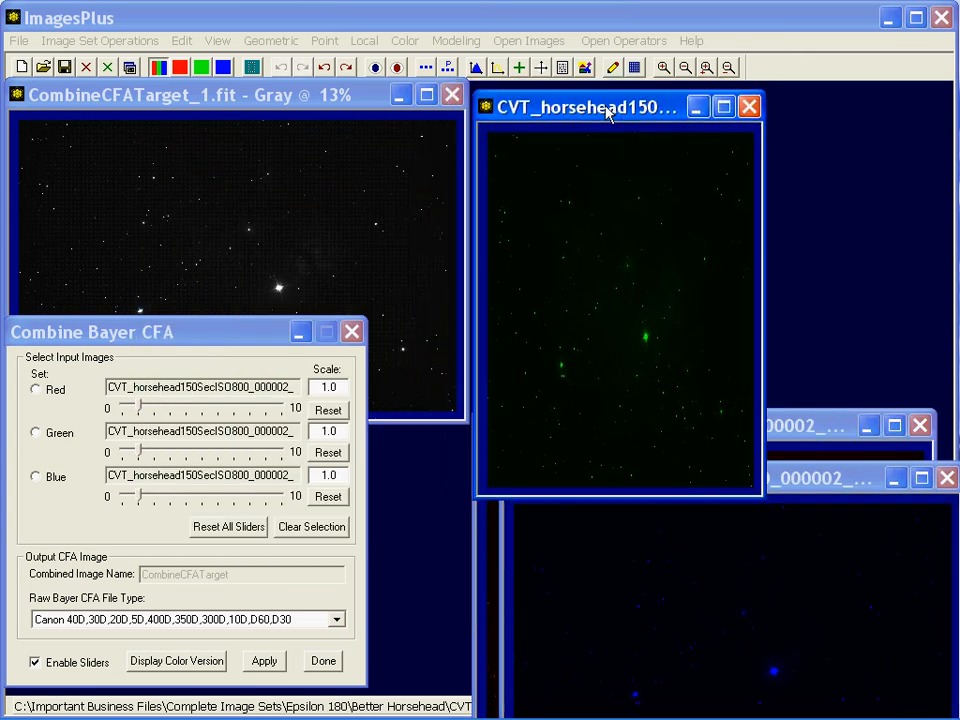
left_click(685, 67)
left_click_drag(681, 428, 691, 274)
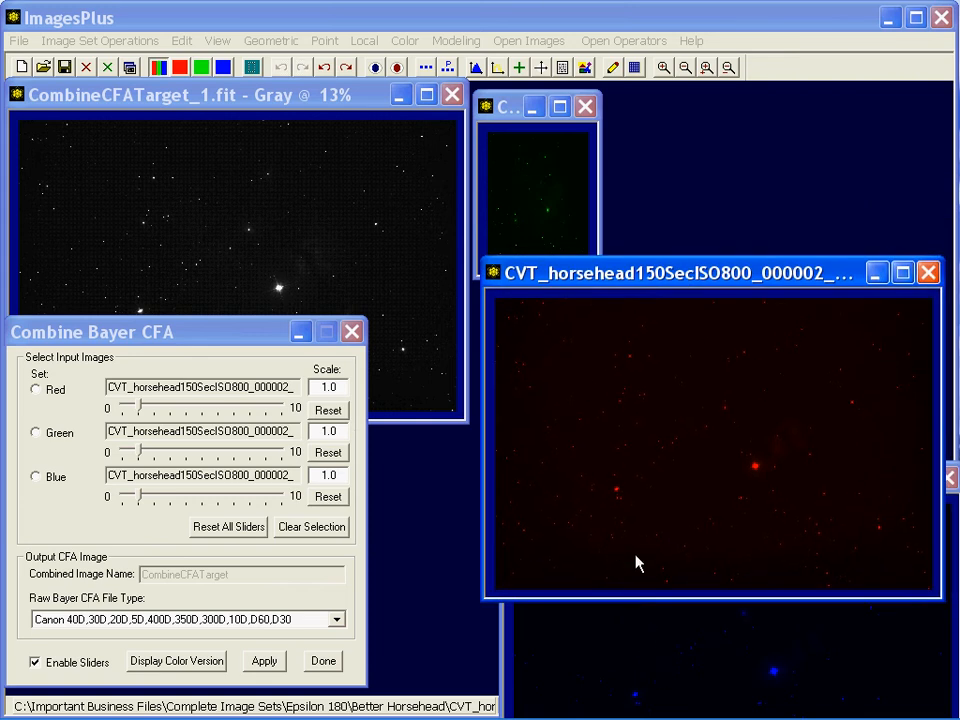
left_click(665, 641)
left_click_drag(663, 500, 648, 429)
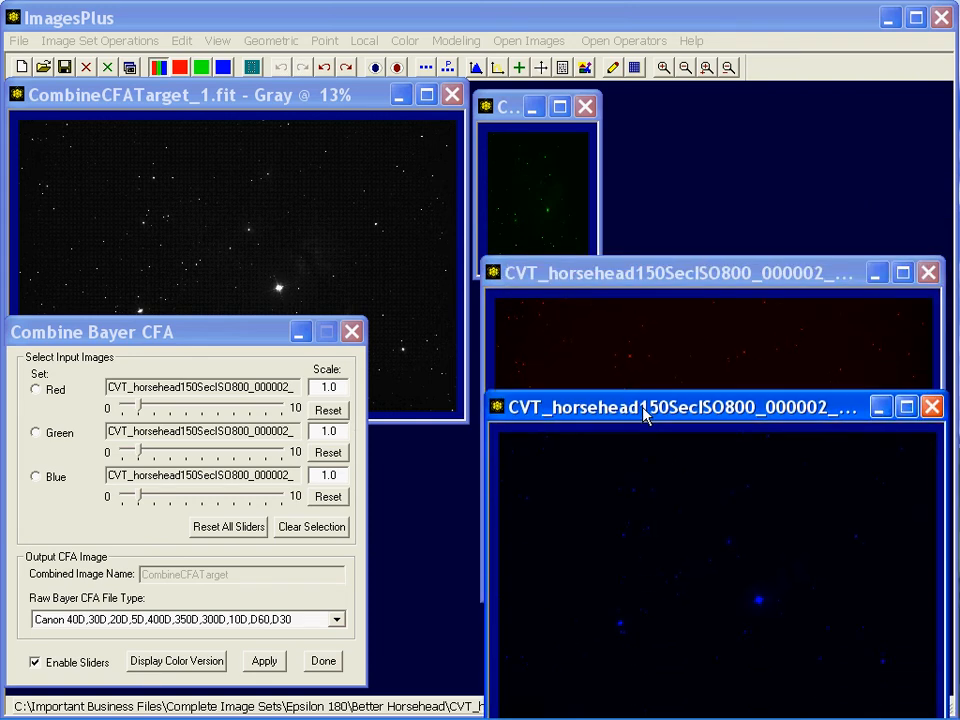
left_click(507, 116)
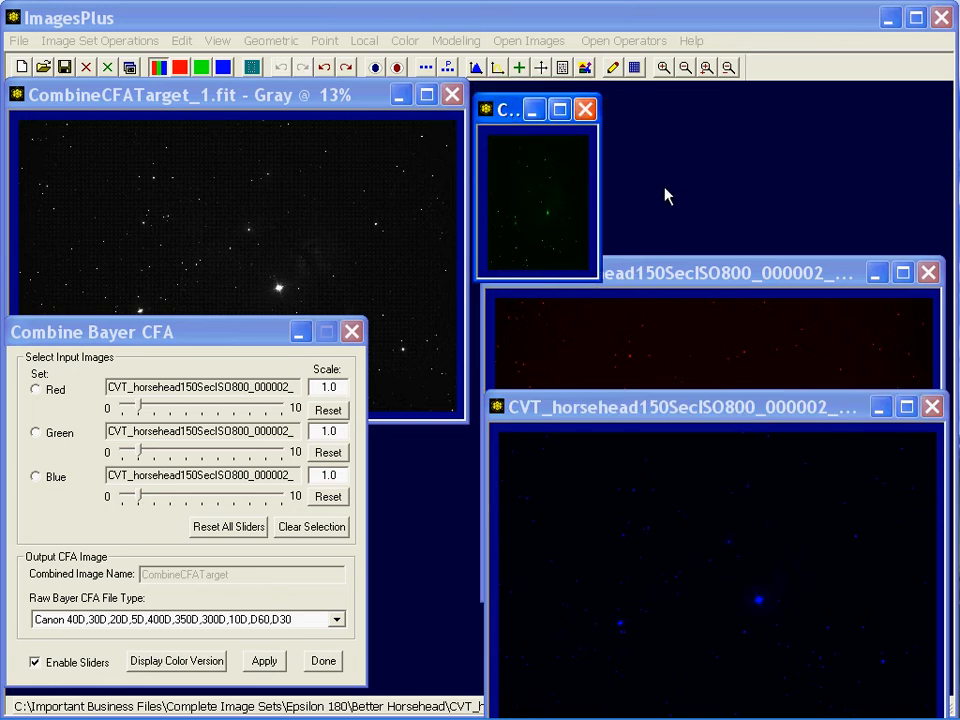
left_click_drag(690, 272, 744, 145)
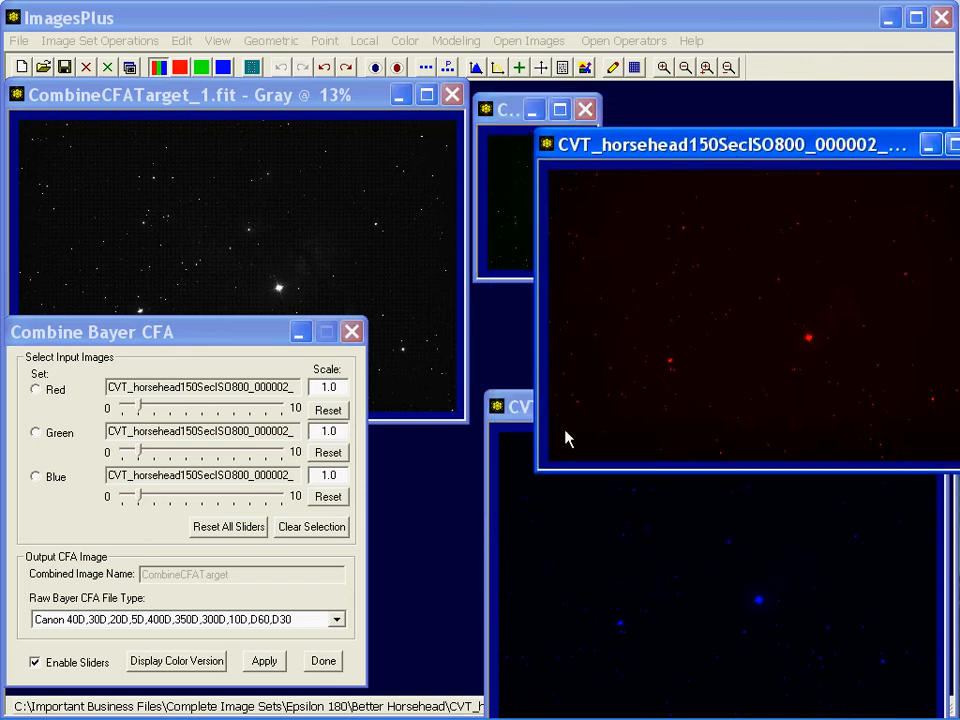
left_click_drag(521, 420, 617, 295)
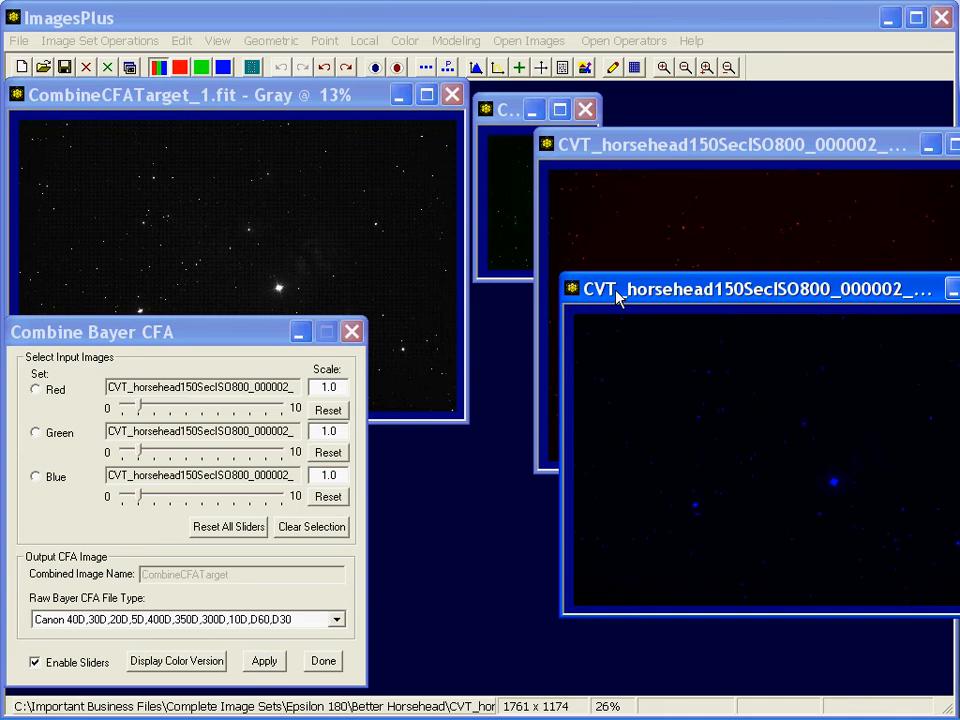
left_click_drag(590, 283, 514, 359)
left_click(634, 143)
left_click_drag(634, 143, 700, 240)
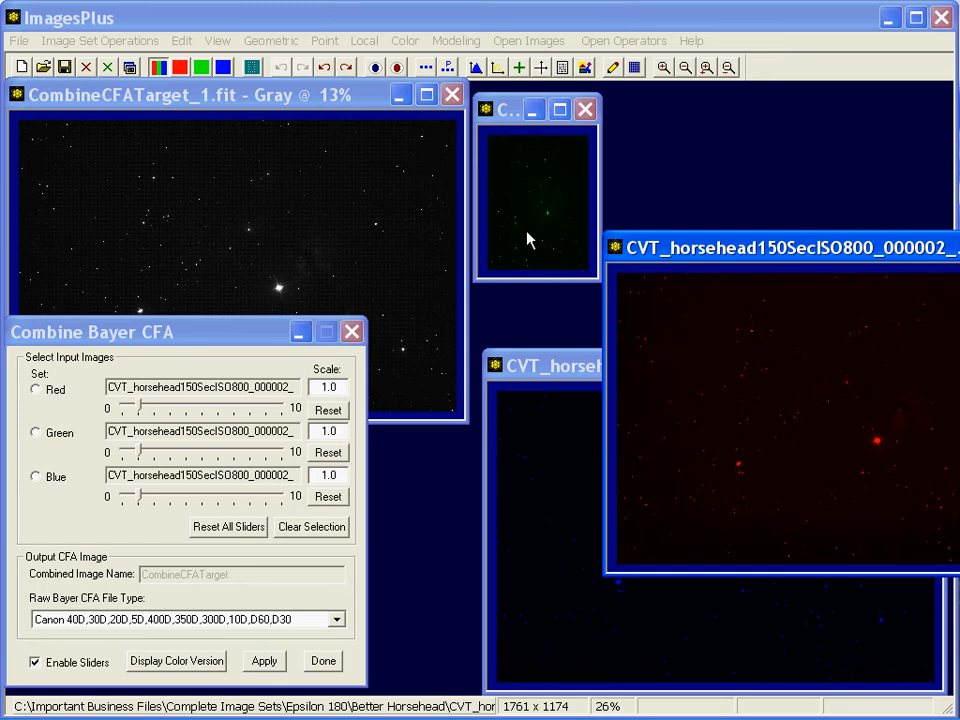
Clear the Red input in the Combine Bayer CFA dialog and reassign it to the red component image
left_click(343, 97)
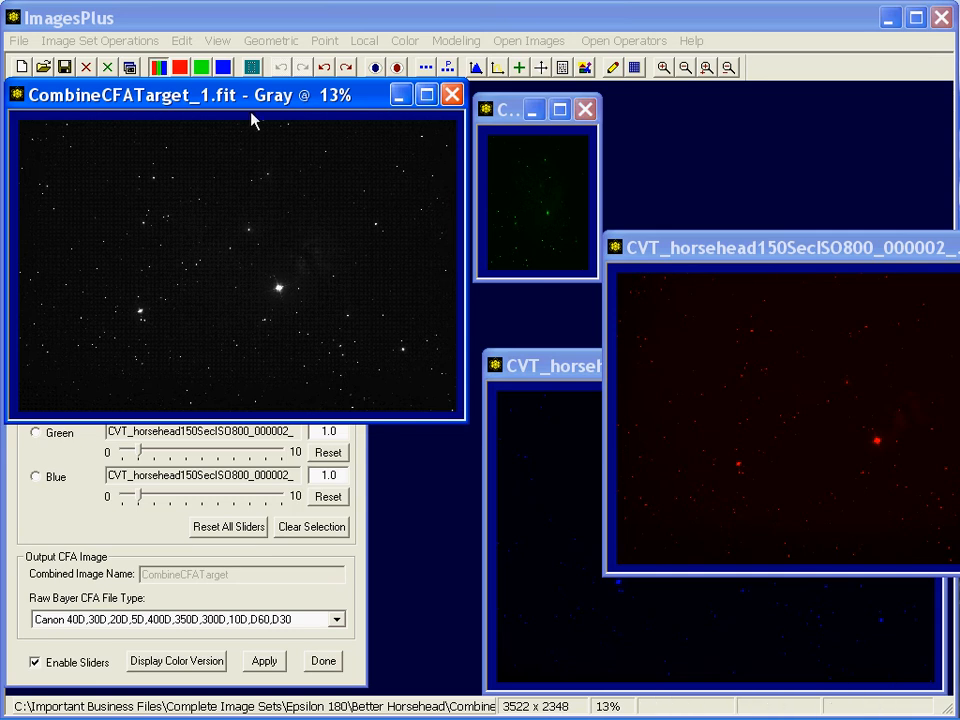
left_click(86, 506)
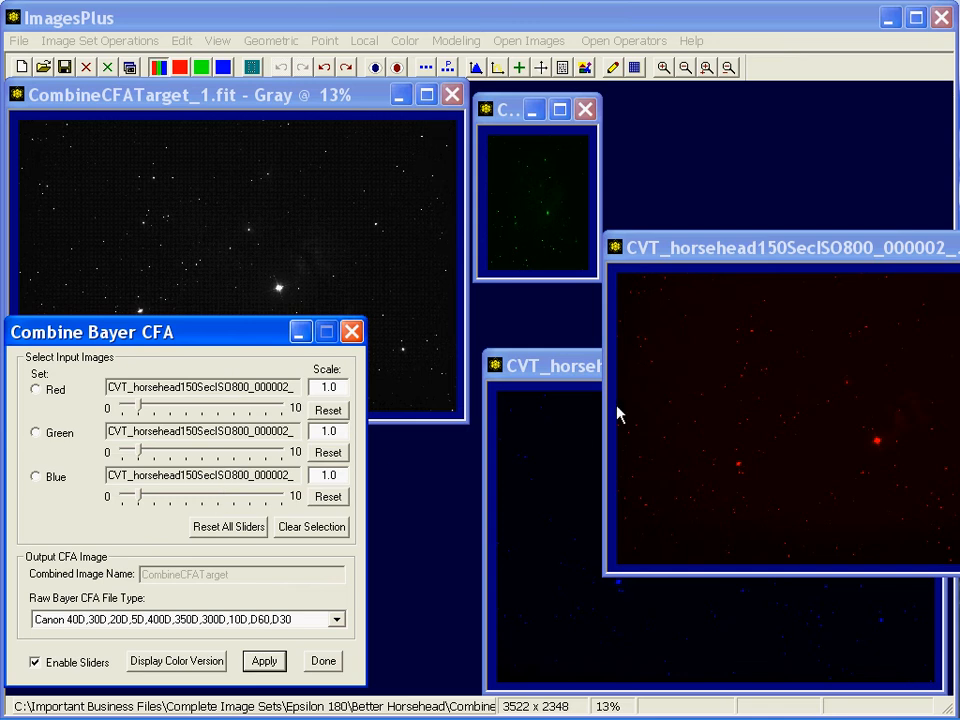
left_click(654, 249)
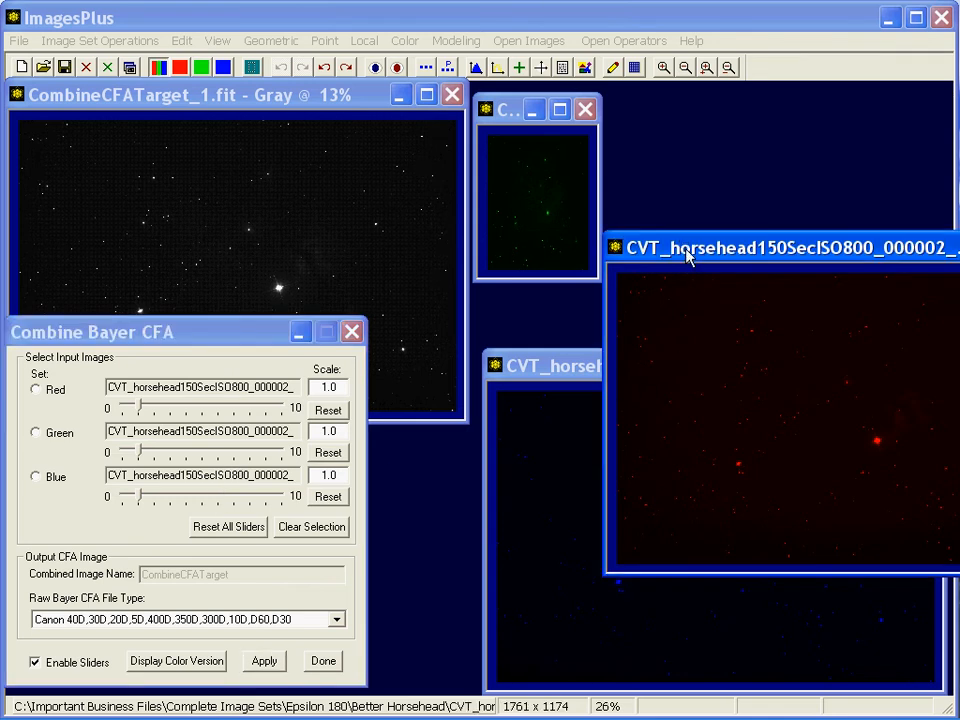
left_click(37, 390)
left_click(306, 530)
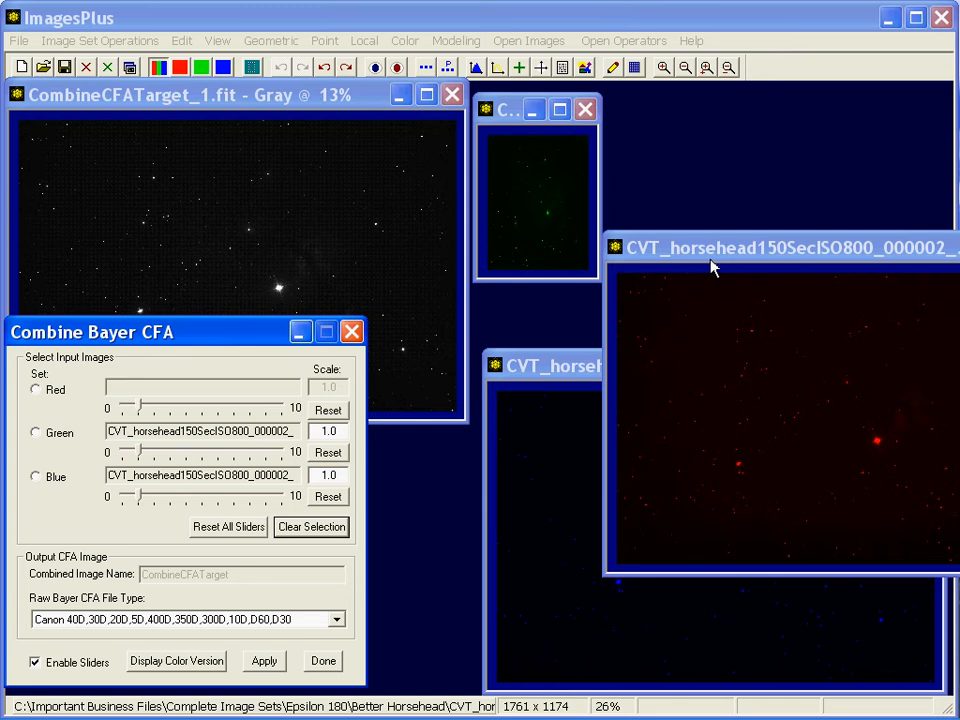
left_click(36, 390)
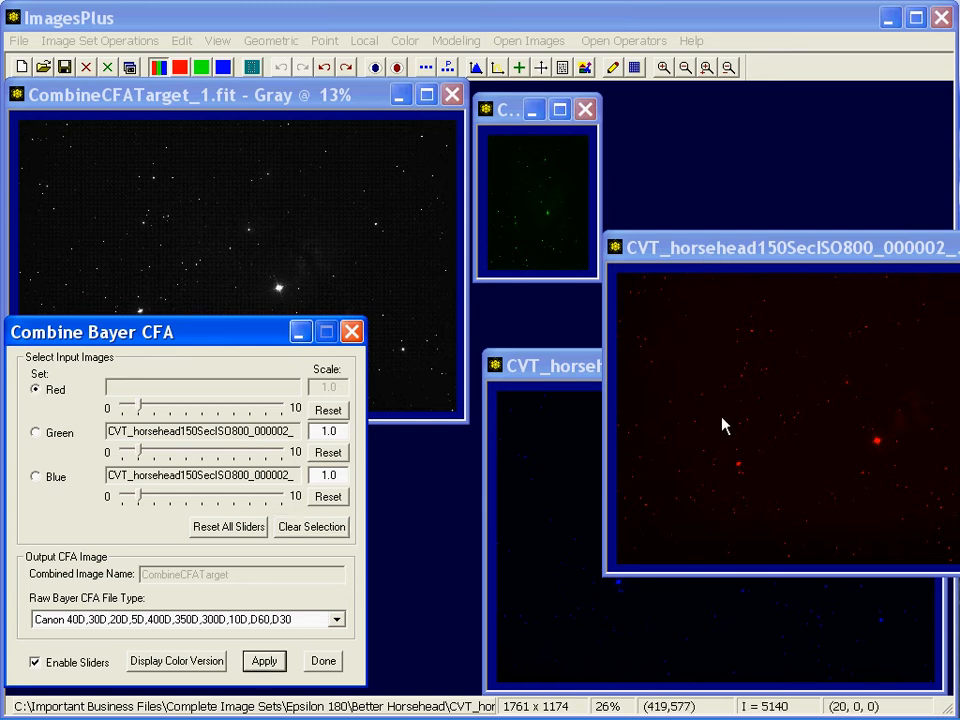
left_click(724, 424)
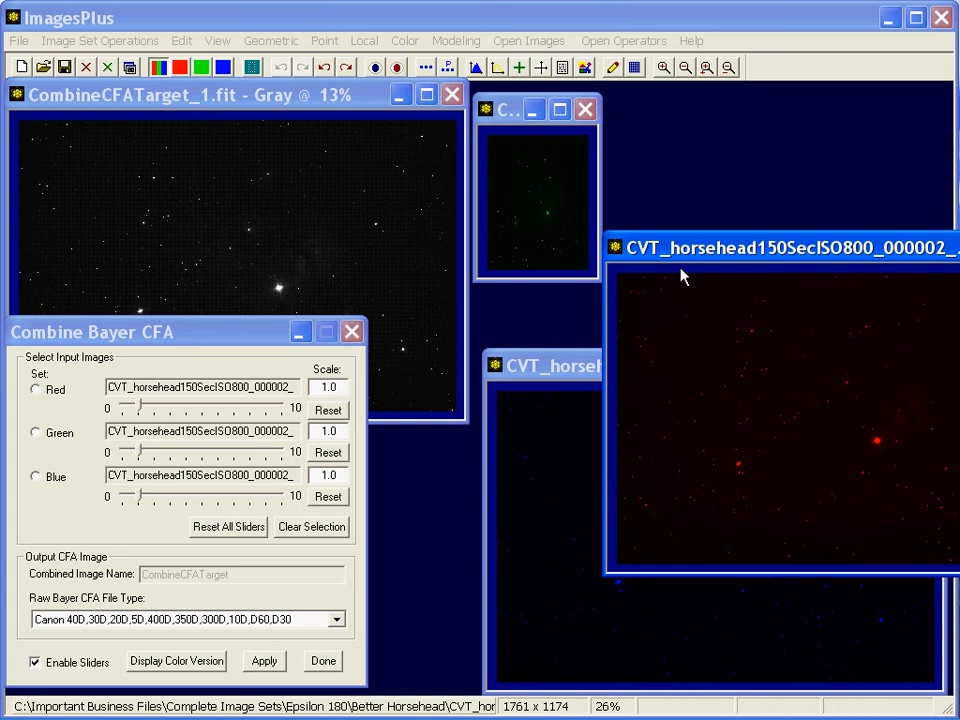
Preview Gaussian smoothing on the red component with a 5x5 window, then close the smoothing dialog
left_click_drag(673, 248, 677, 211)
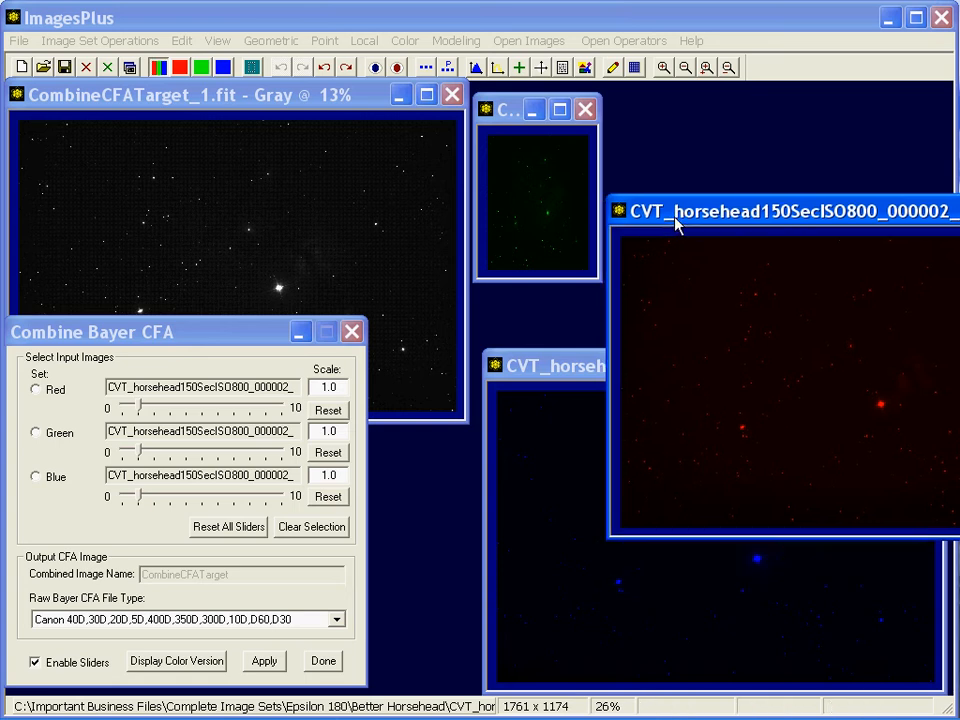
left_click(367, 41)
left_click(388, 60)
left_click_drag(781, 437, 368, 413)
left_click(311, 622)
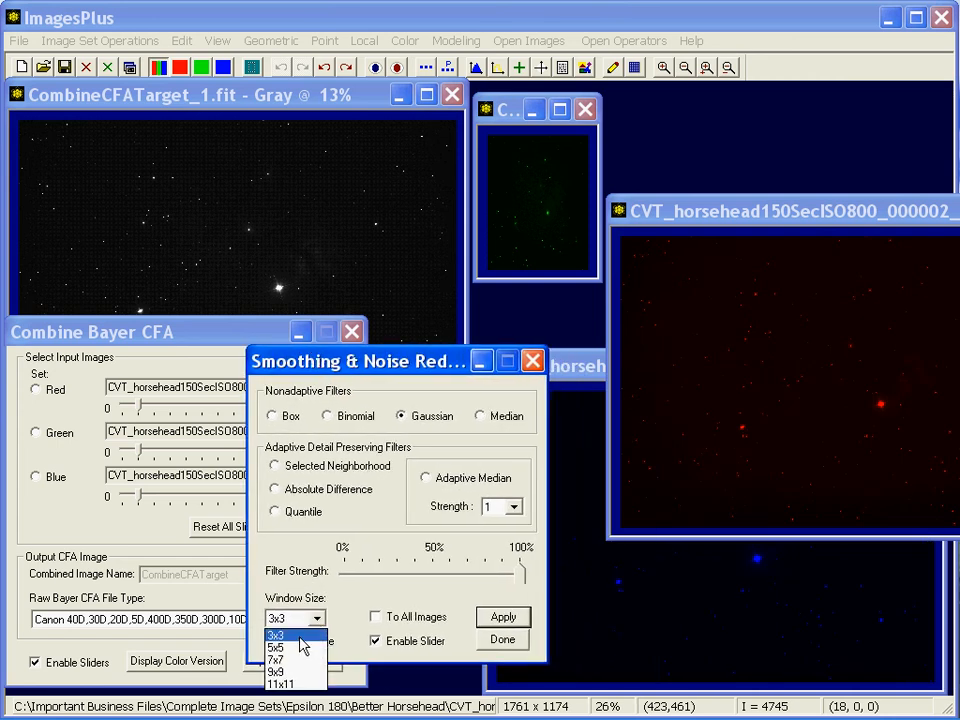
left_click(309, 649)
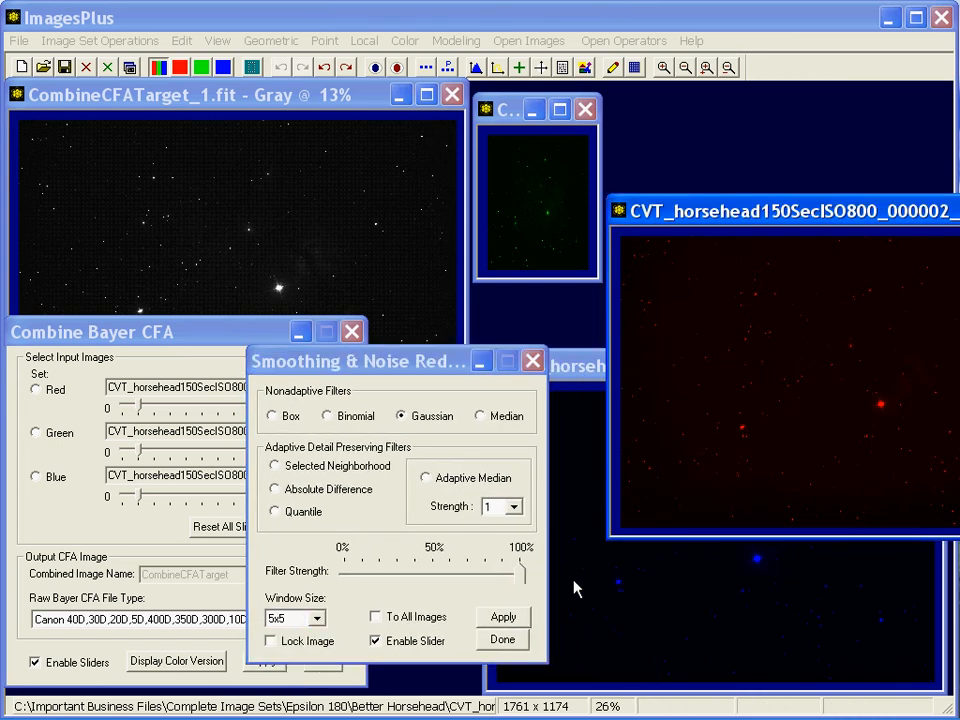
left_click(505, 619)
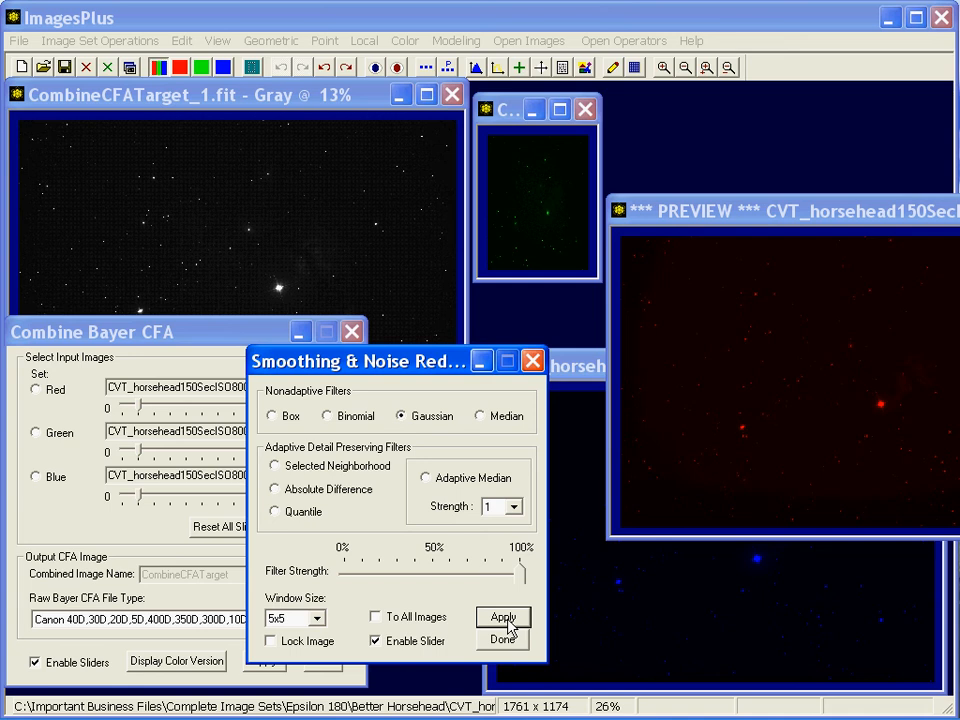
left_click(533, 361)
left_click(541, 368)
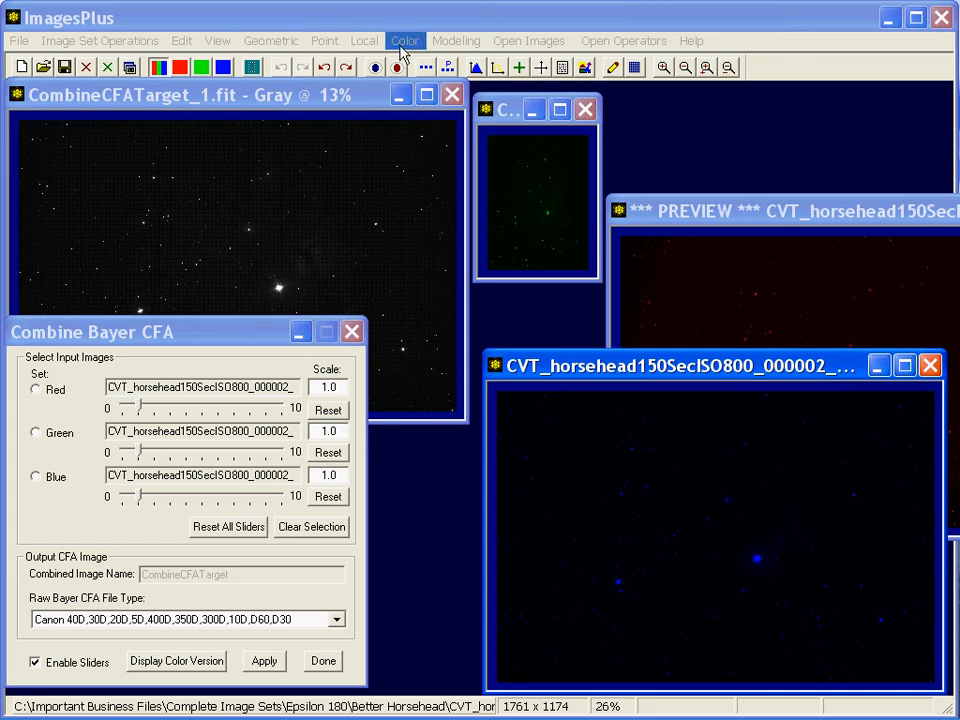
Brighten the blue component by raising one point on its Brightness Curves and close the curves dialog
left_click(401, 44)
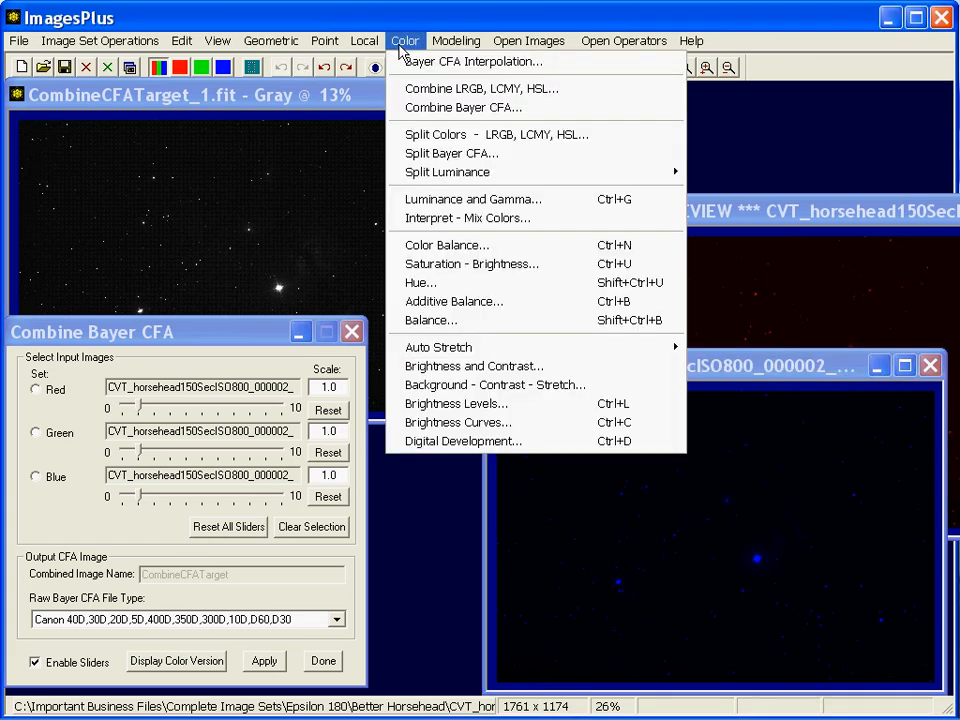
left_click(461, 422)
left_click_drag(707, 300, 230, 305)
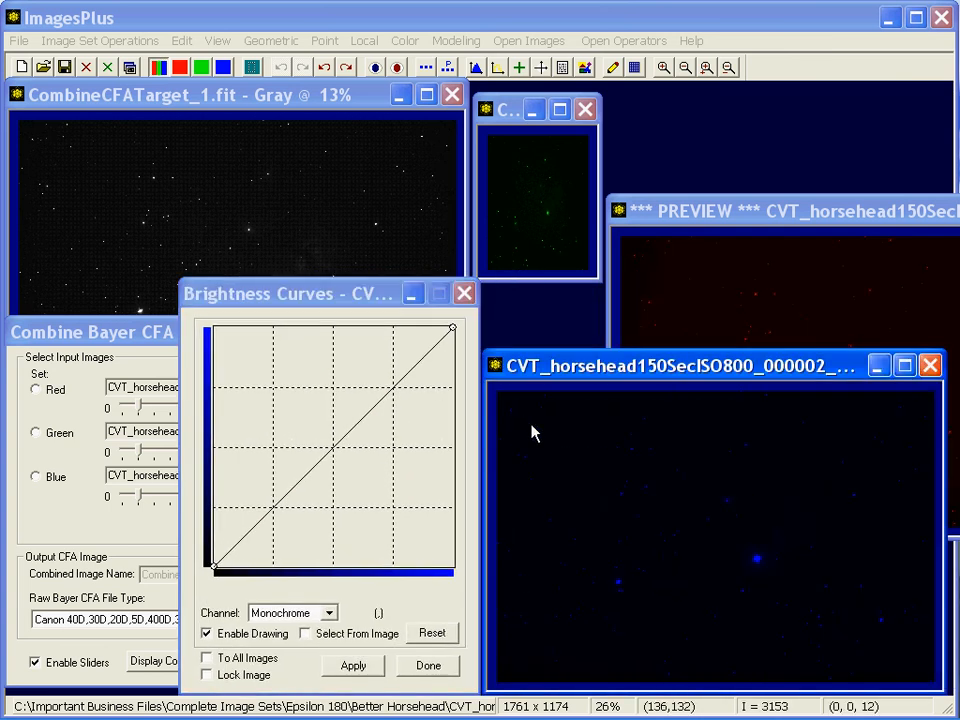
left_click_drag(331, 450, 252, 395)
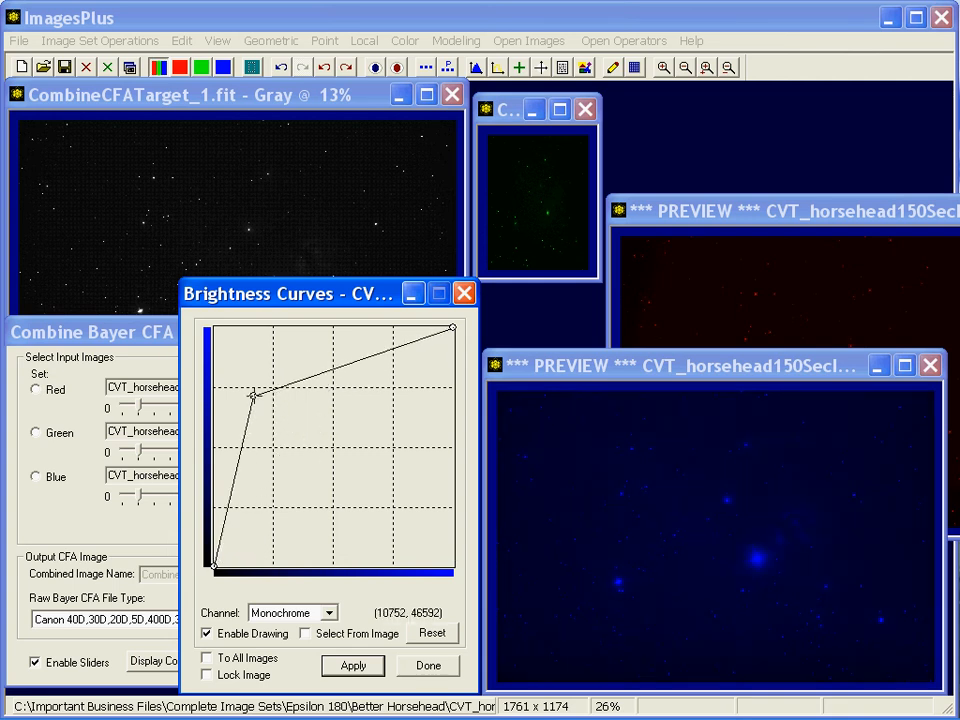
left_click(464, 293)
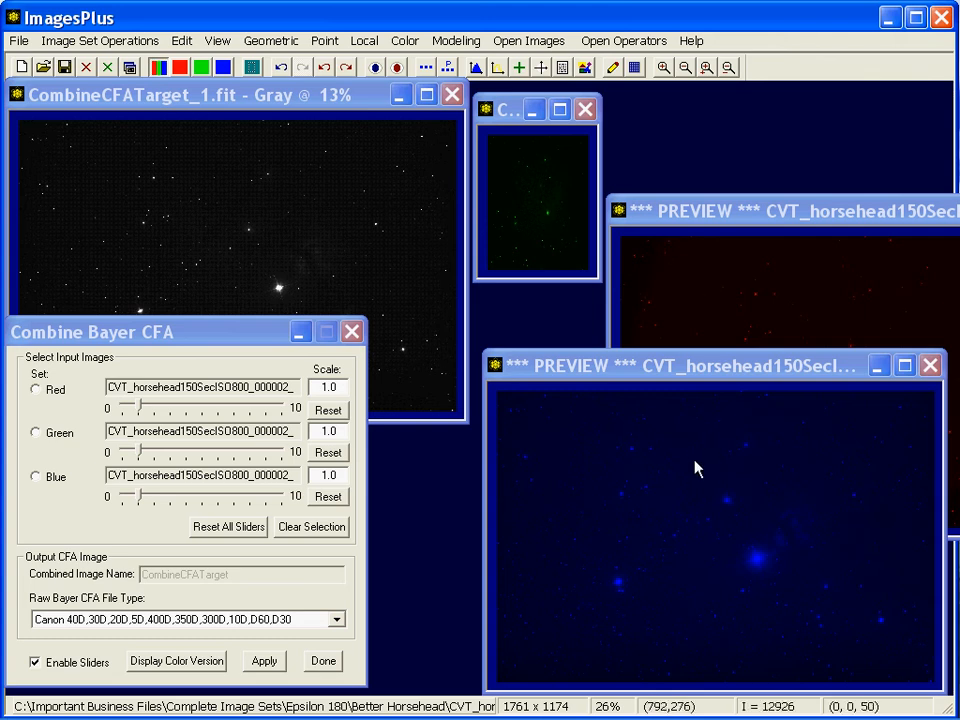
Combine the adjusted red, green and blue components into the CFA target image
left_click(242, 96)
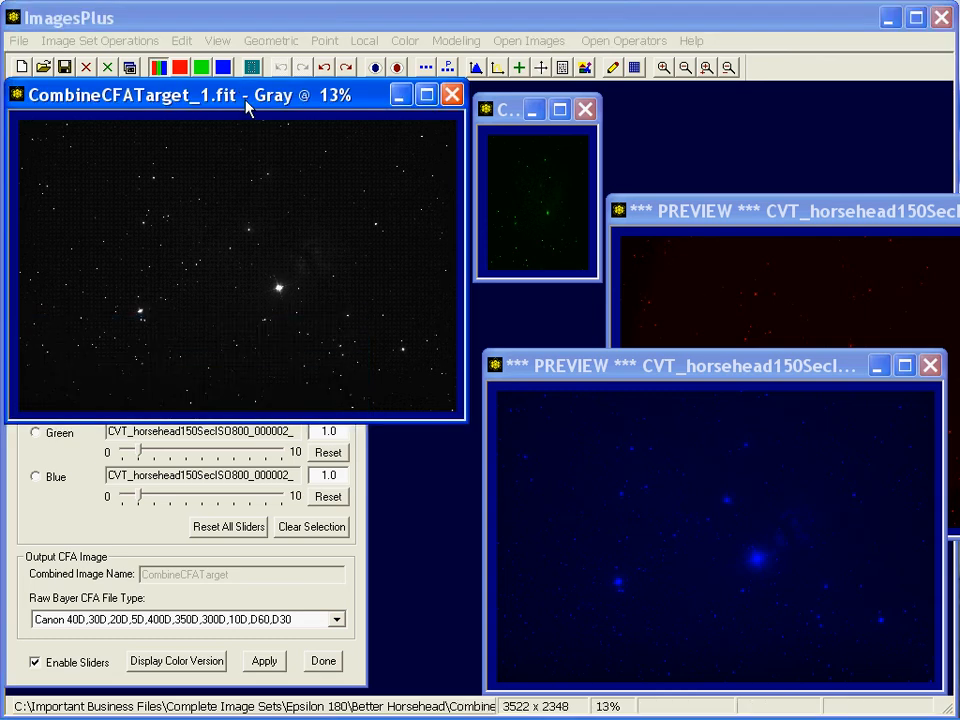
left_click(262, 664)
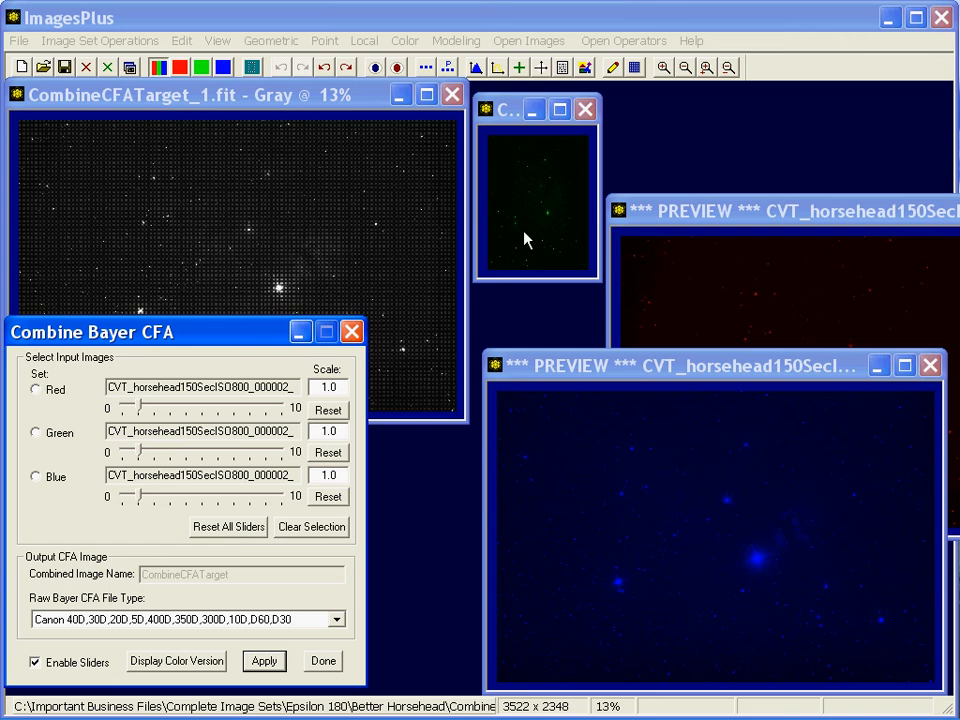
Reapply the Bayer CFA combination to the target and close the Combine Bayer CFA dialog
left_click(677, 298)
left_click(594, 369)
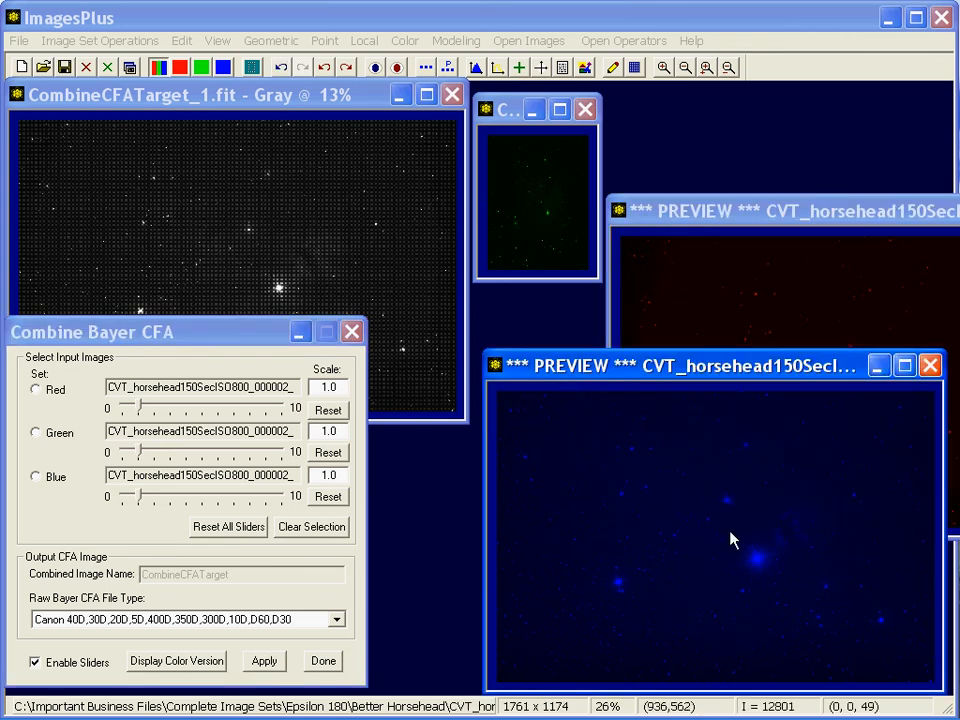
left_click_drag(229, 334, 230, 338)
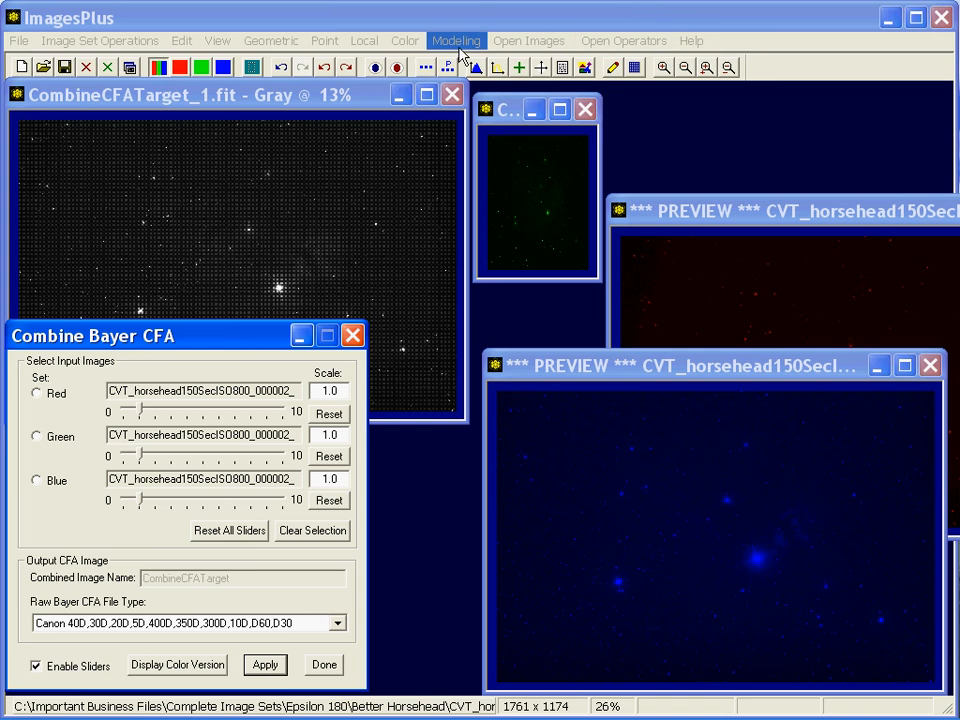
left_click(266, 665)
left_click(324, 664)
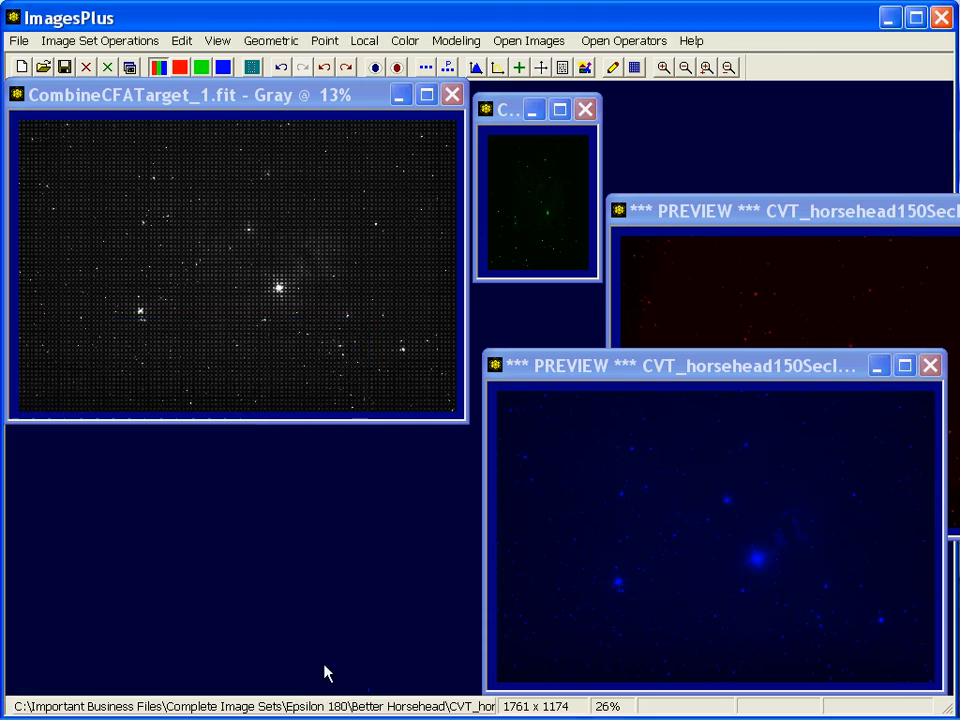
Close the blue, red and green component windows and reposition the combined target window
left_click(938, 367)
left_click_drag(908, 208, 758, 242)
left_click(902, 249)
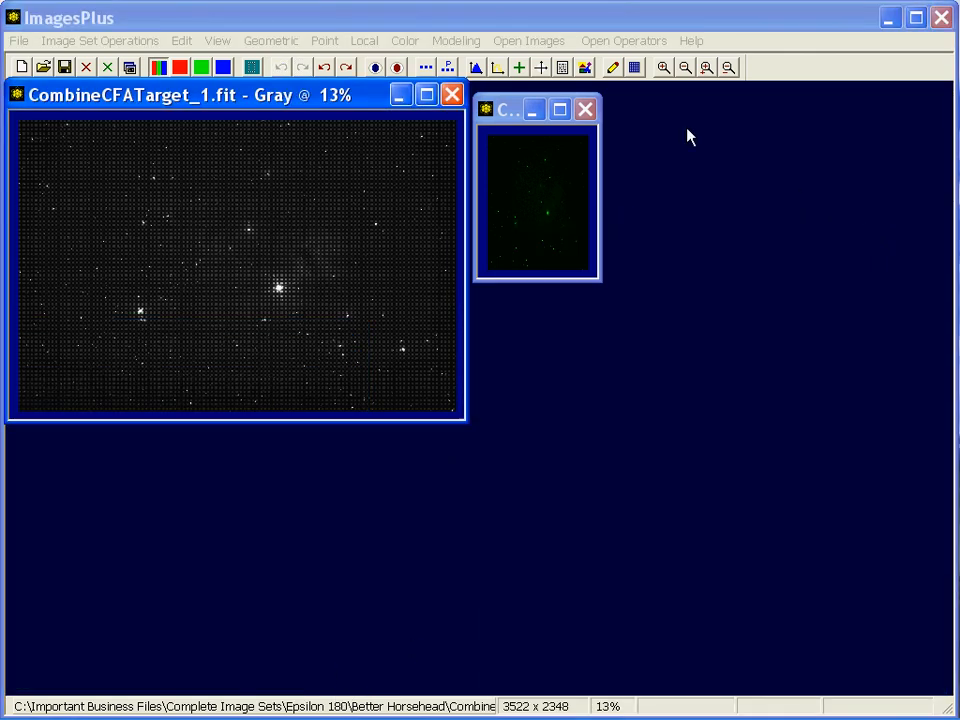
left_click(585, 109)
left_click_drag(291, 101, 310, 114)
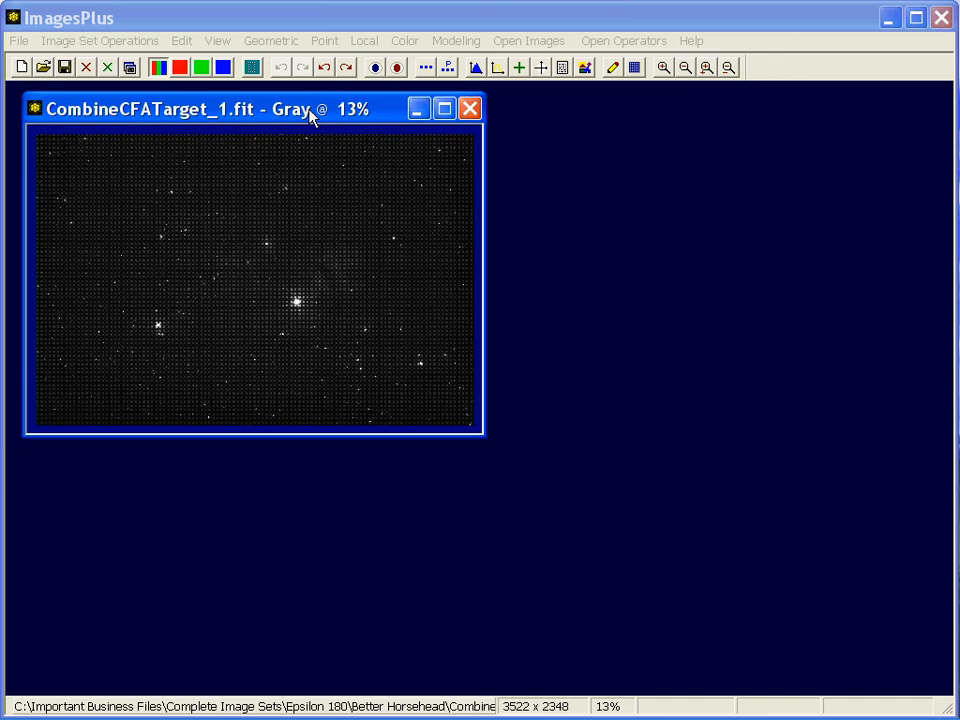
Run Bayer CFA Interpolation on the combined target with the Canon 40D,30D,20D,5D,400D,350D,300D,10D,D60,D30 type, then close the RGB result
left_click(406, 48)
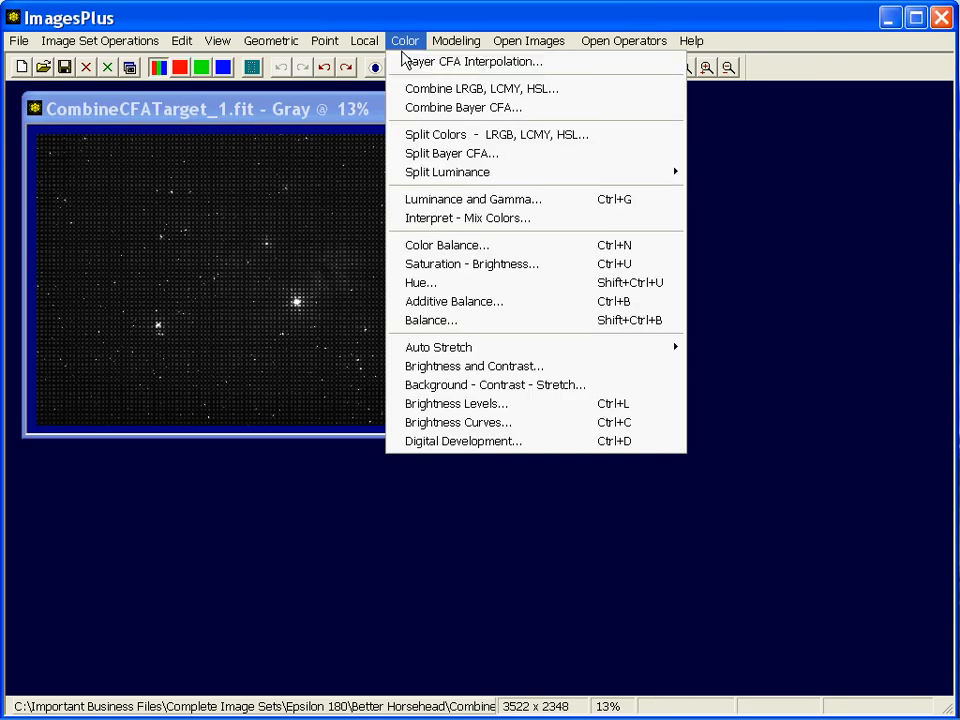
left_click(406, 61)
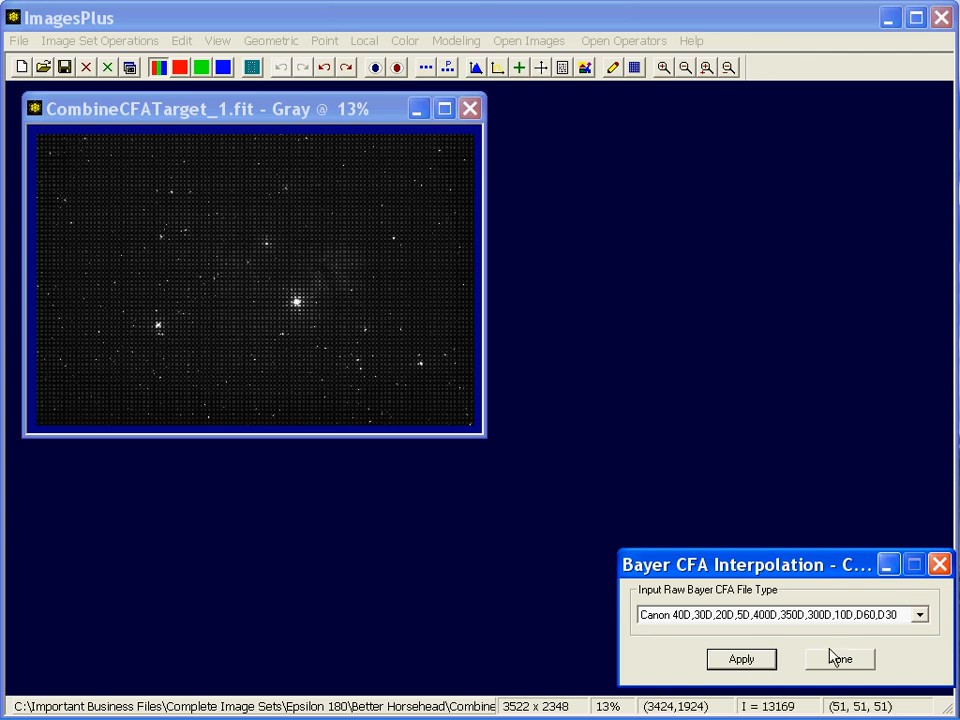
left_click(767, 662)
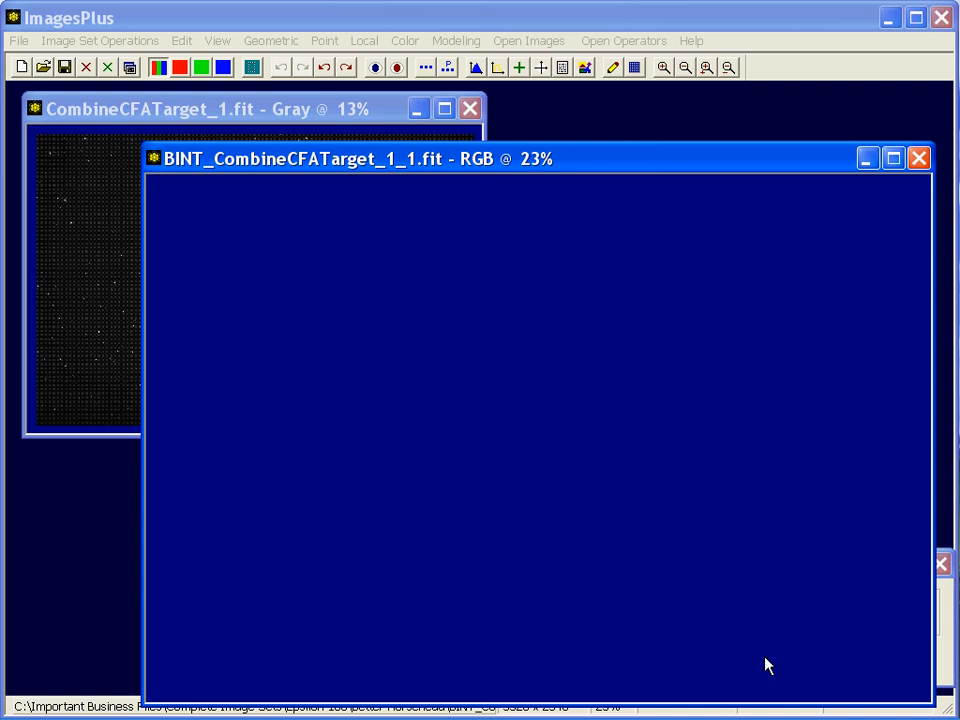
left_click_drag(656, 180, 556, 112)
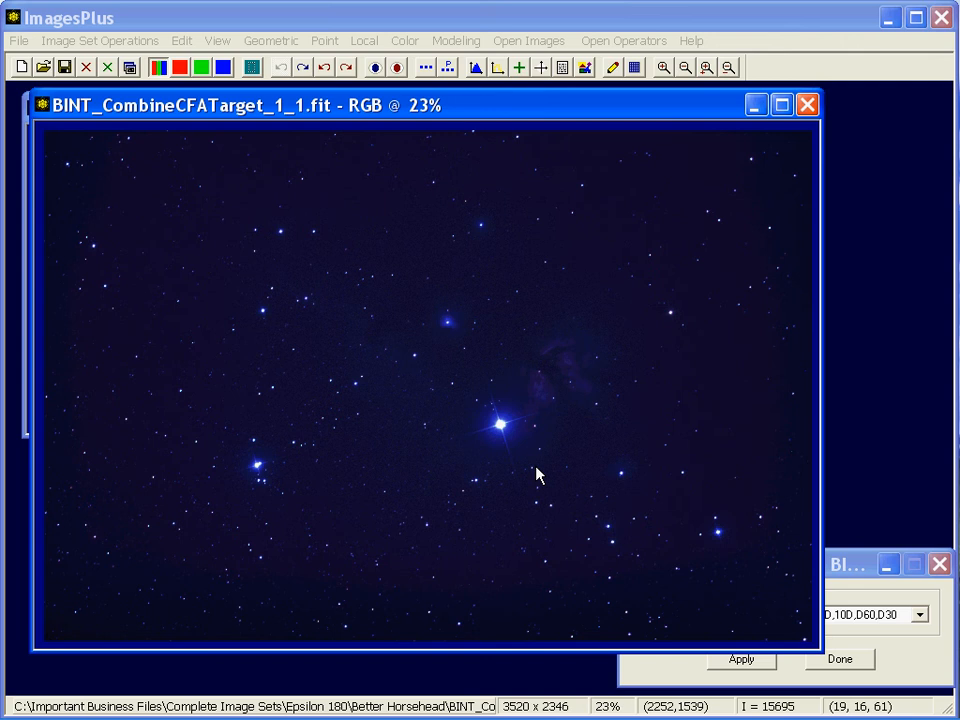
left_click(810, 109)
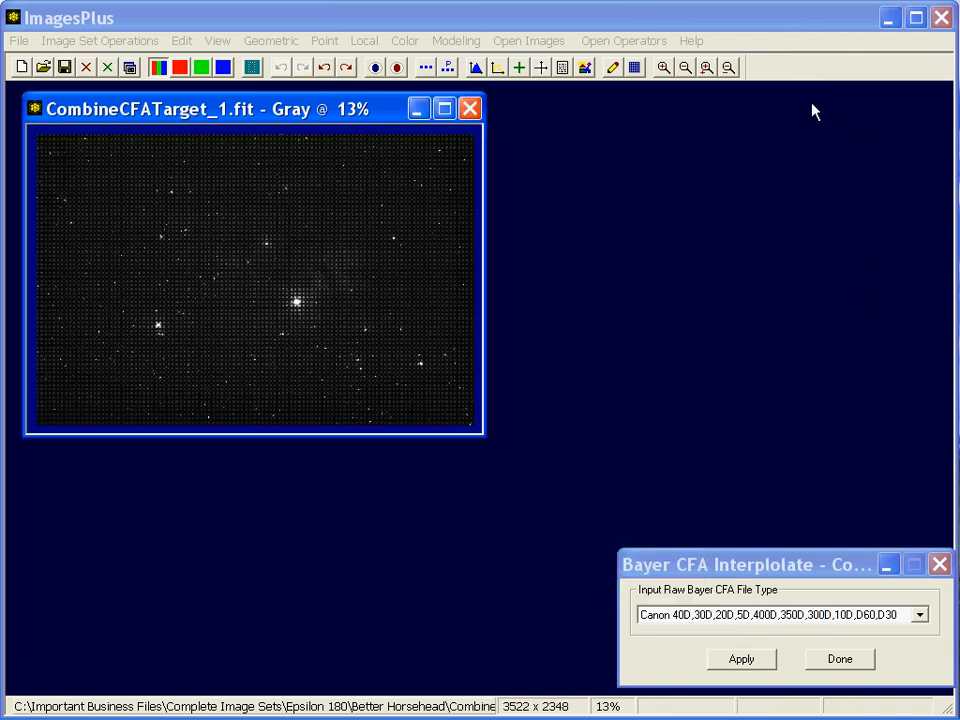
left_click(402, 40)
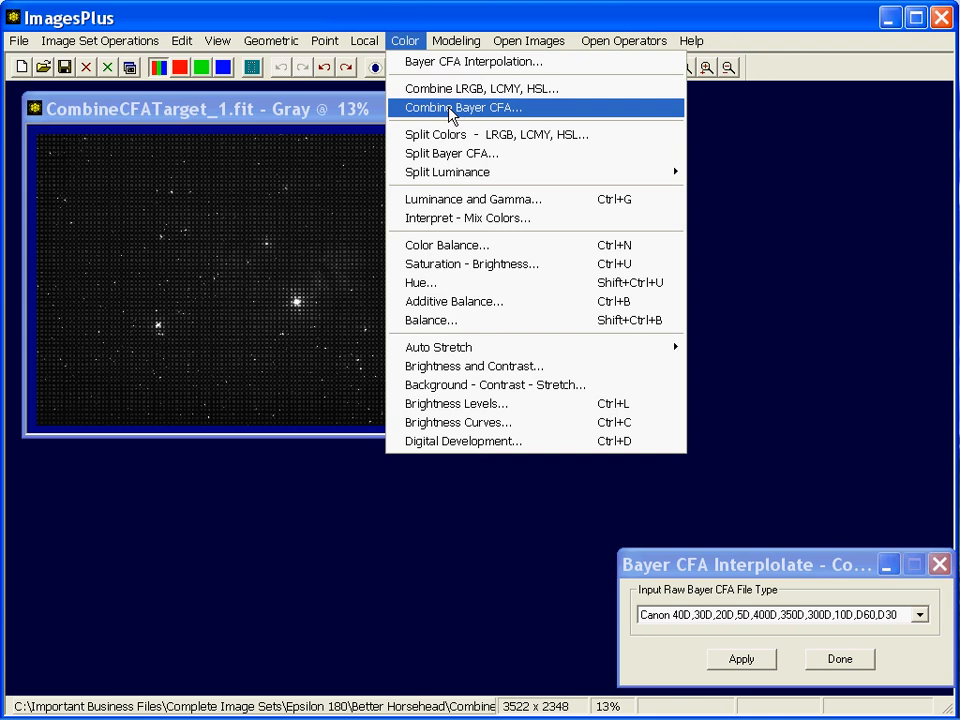
left_click(340, 106)
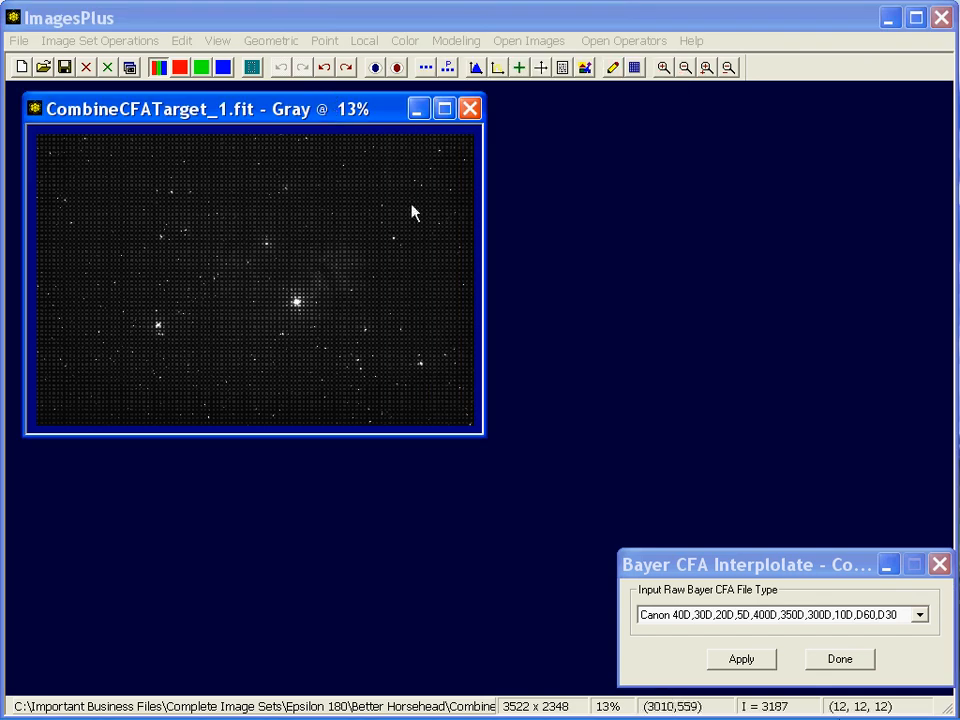
right_click(863, 706)
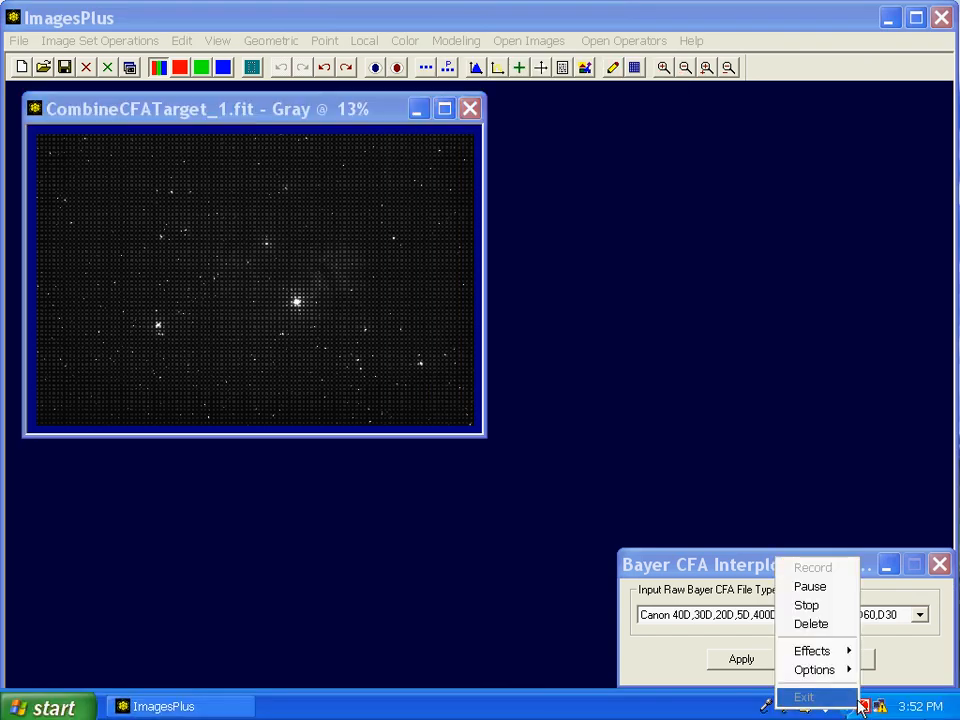